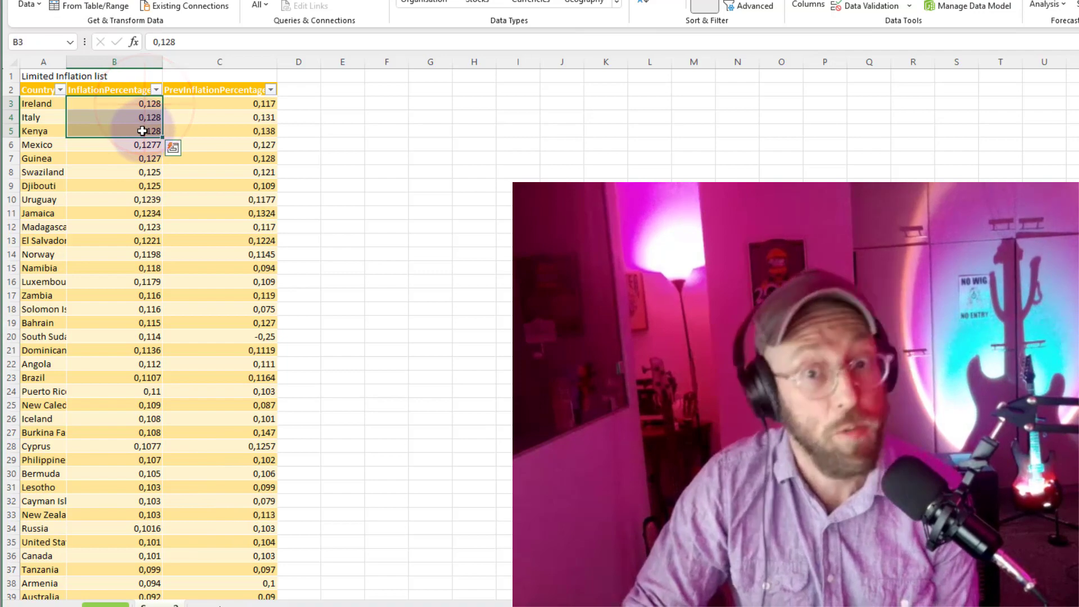
# Review the InflationPercentage values from the highest rows down to the last country in the limited inflation list.
pyautogui.click(138, 169)
pyautogui.moveTo(140, 148); pyautogui.dragTo(150, 165)
pyautogui.scroll(-19, 150, 255)
pyautogui.scroll(-3, 145, 284)
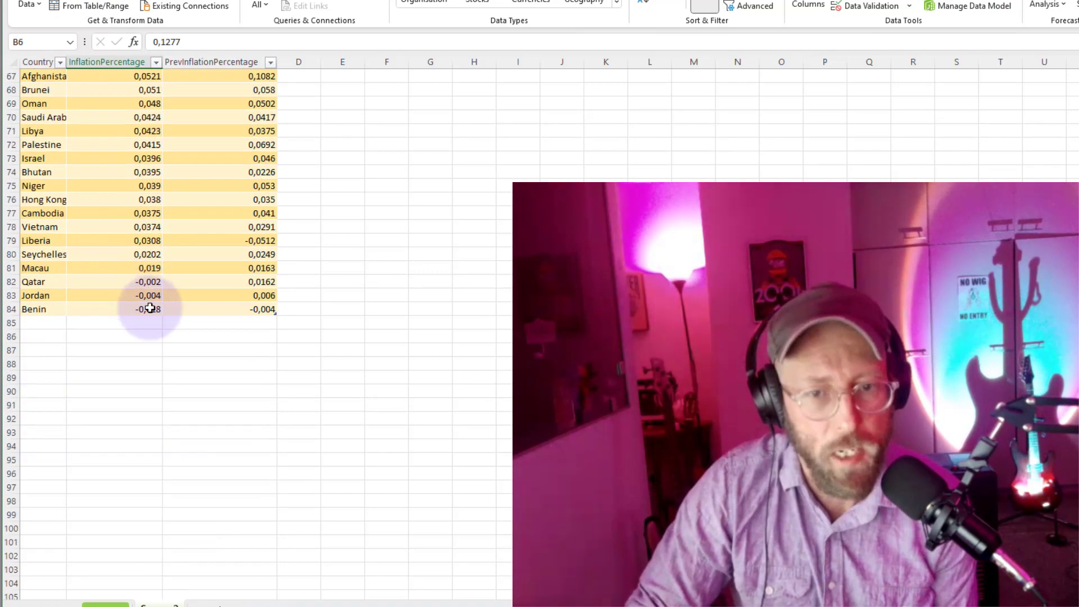
pyautogui.click(150, 309)
pyautogui.scroll(16, 180, 300)
pyautogui.scroll(6, 185, 289)
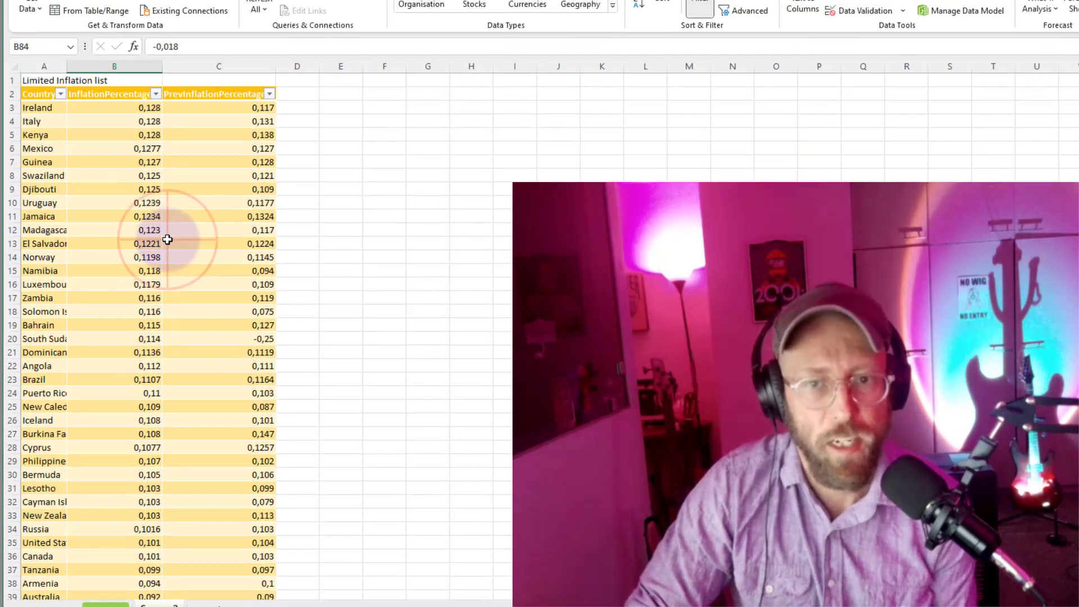
pyautogui.click(147, 189)
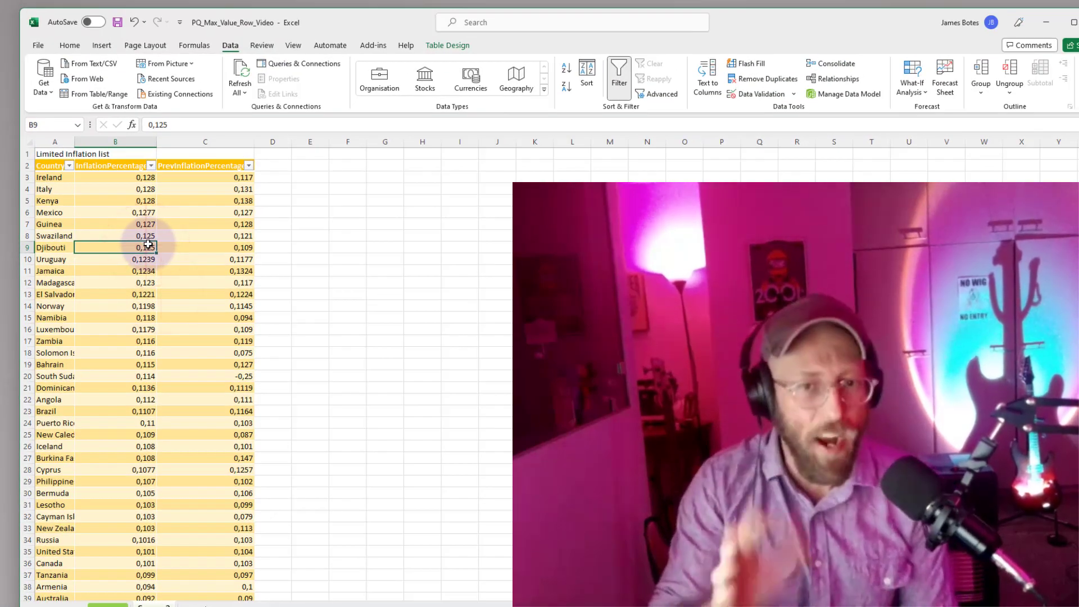
# Load the limited inflation table from the worksheet into the Power Query Editor.
pyautogui.click(437, 225)
pyautogui.click(193, 223)
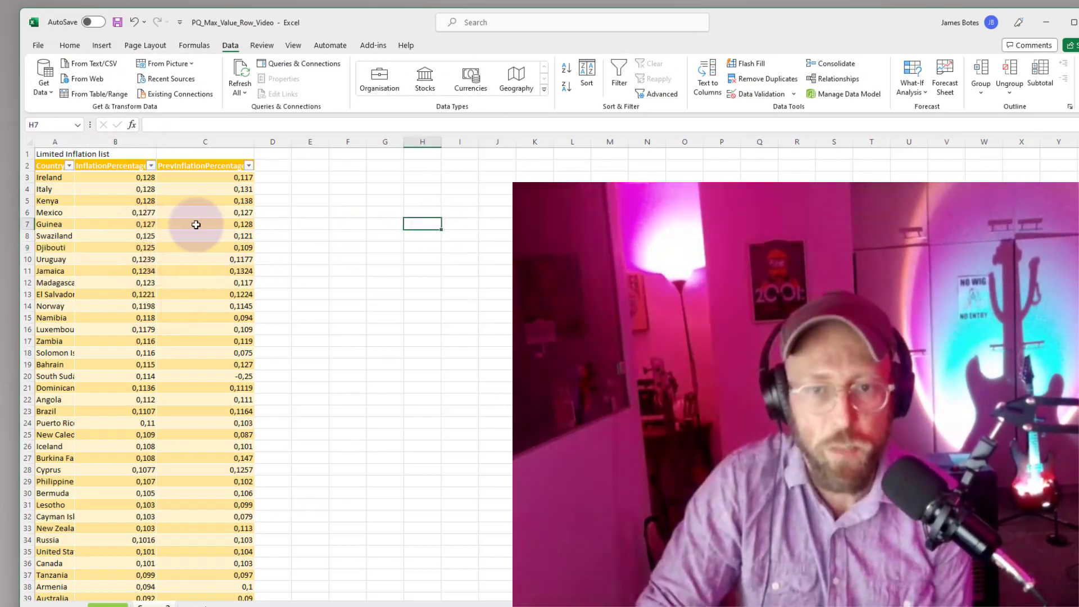
pyautogui.click(101, 94)
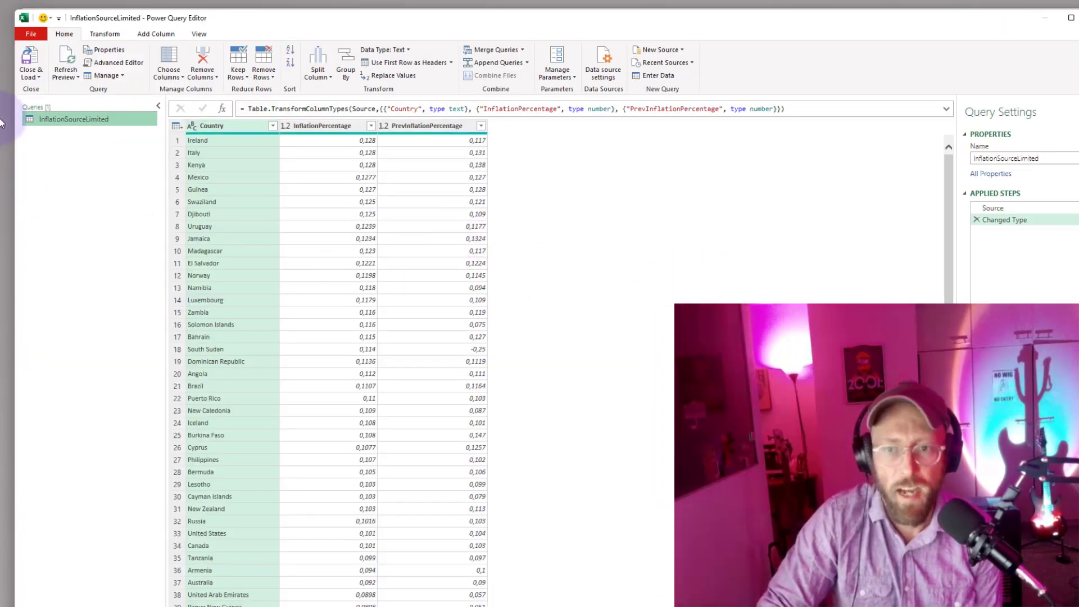
# Duplicate the InflationSourceLimited query and rename the copy InflationSourceLimitedSolution1.
pyautogui.rightClick(87, 124)
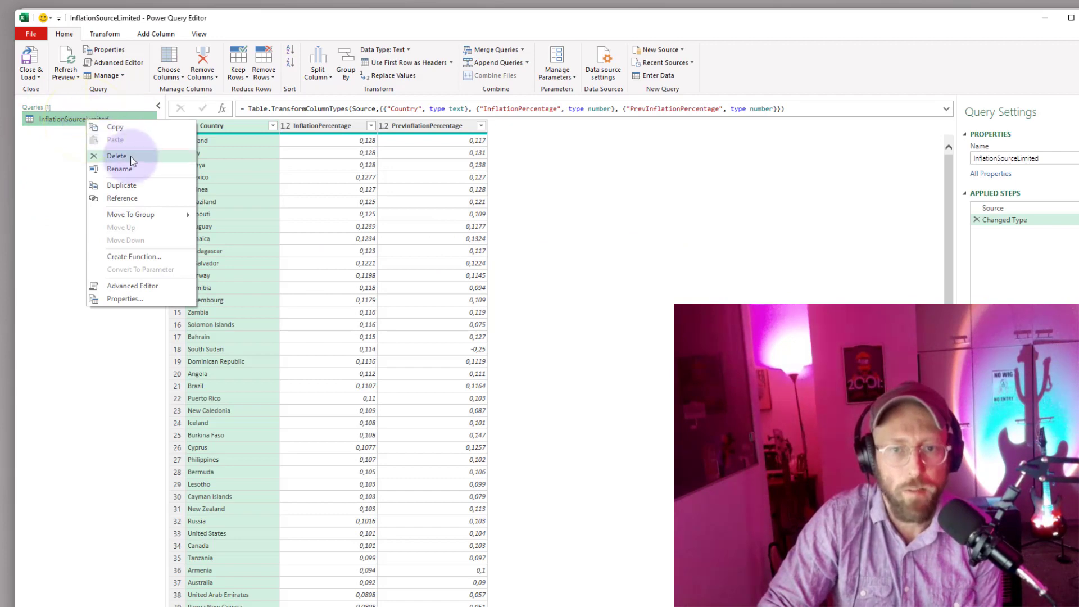
pyautogui.click(123, 181)
pyautogui.click(1068, 158)
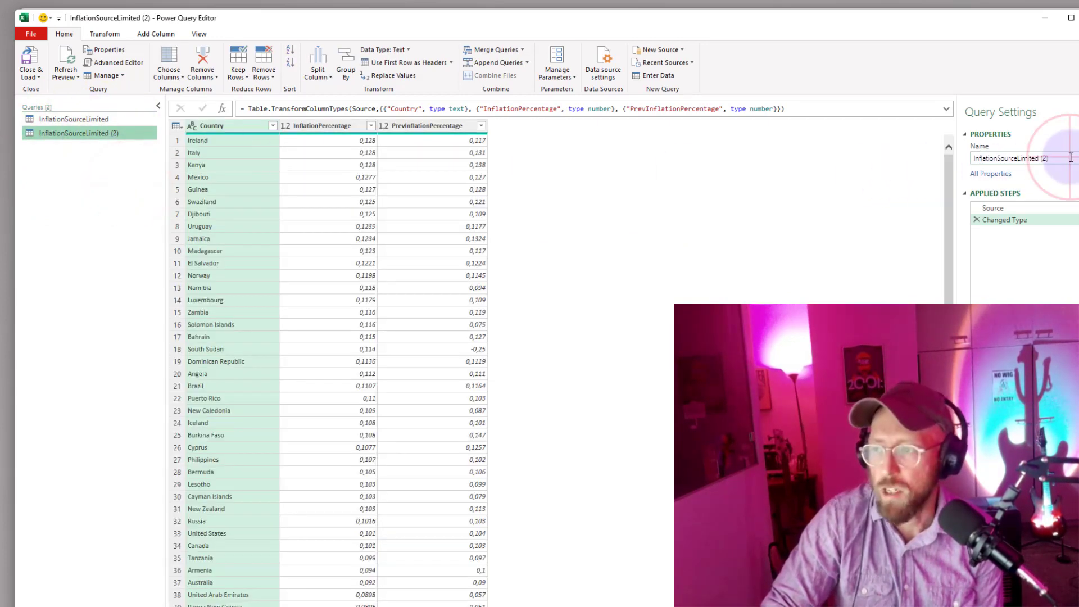
pyautogui.write('Solution1')
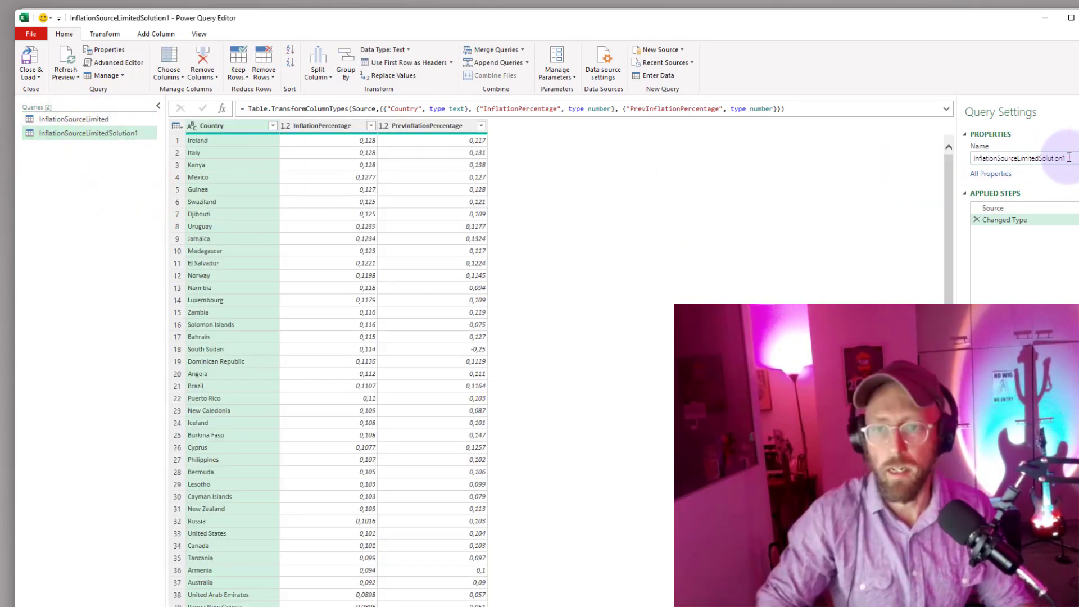
# Rename the Changed Type applied step of the Solution1 query as SourceChangeType.
pyautogui.click(1006, 220)
pyautogui.press('F2')
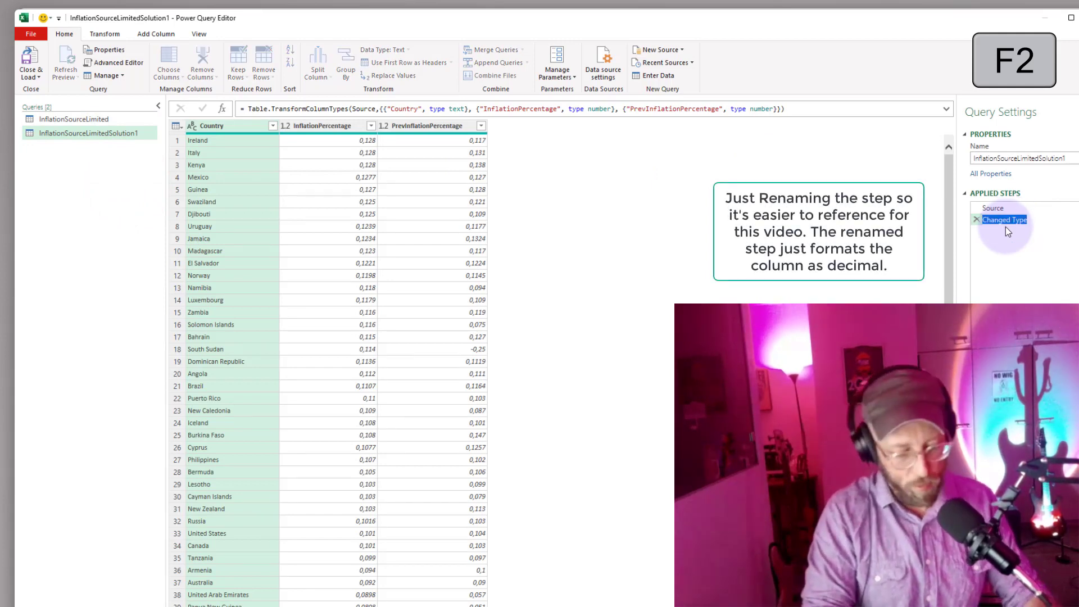
pyautogui.write('SourceChangeType')
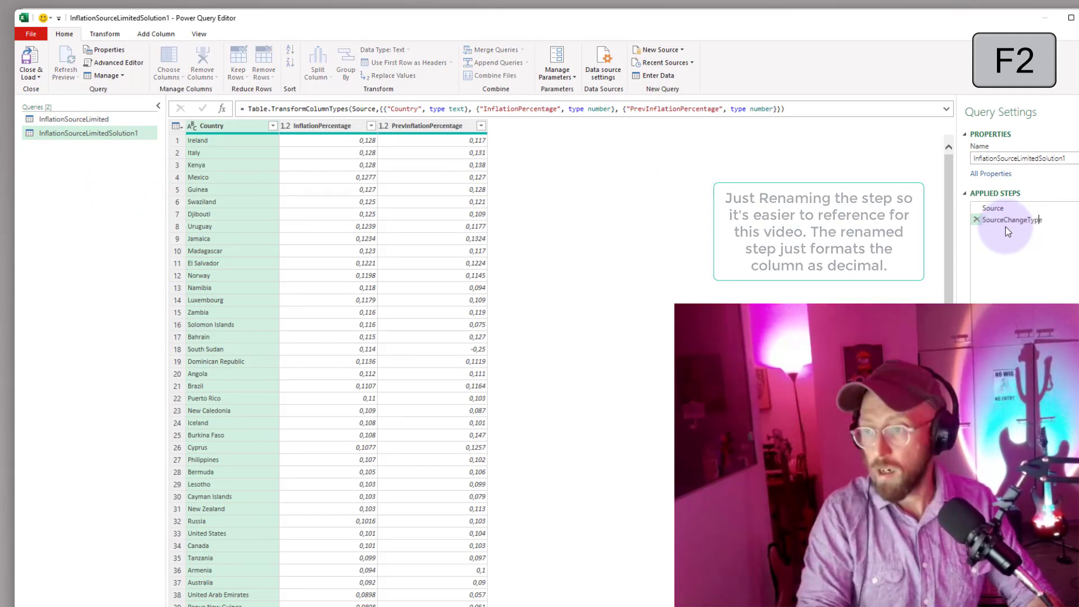
pyautogui.press('Return')
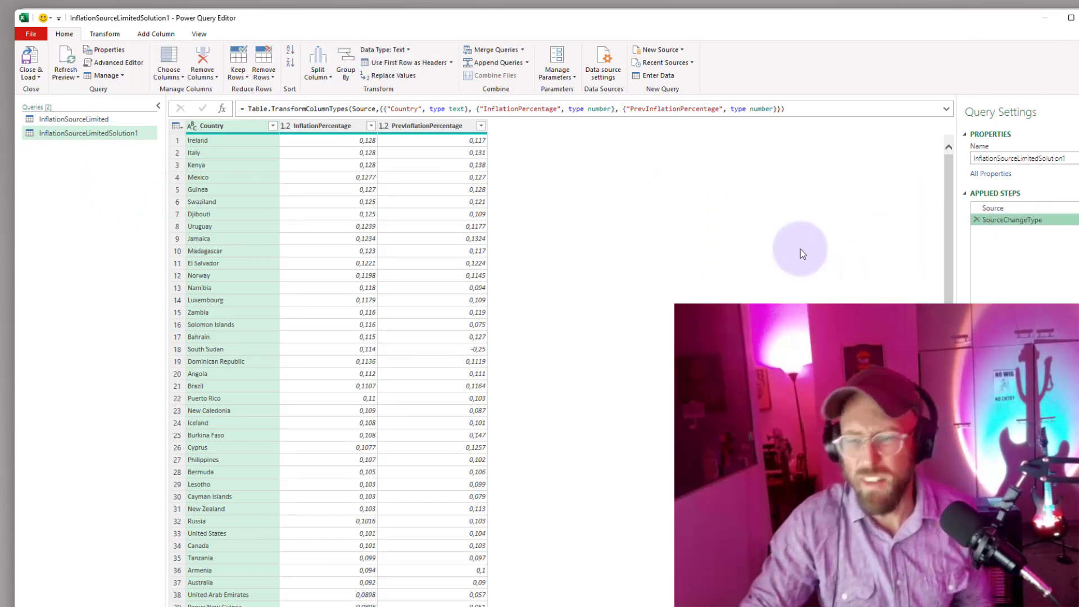
pyautogui.click(636, 230)
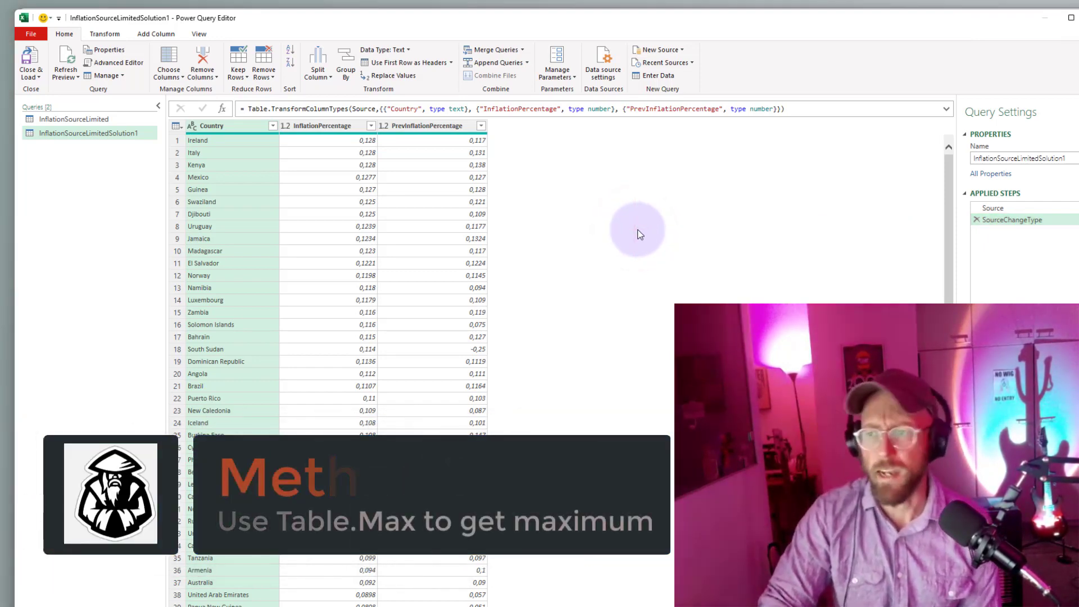
# Add a custom step with the formula = Table.Max(SourceChangeType, "InflationPercentage") to return the row with the highest inflation.
pyautogui.click(222, 109)
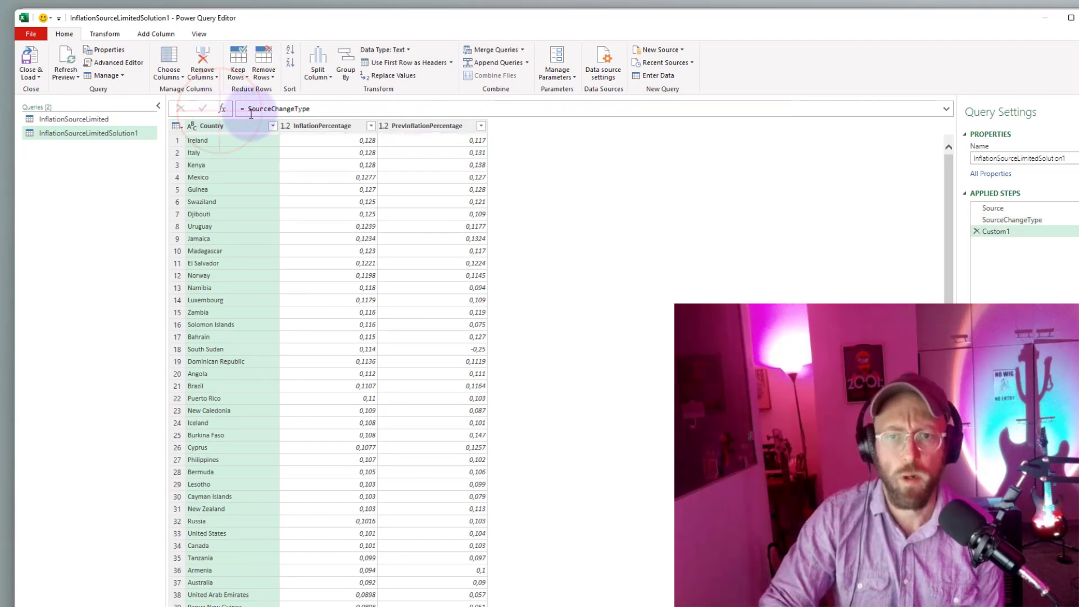
pyautogui.click(251, 110)
pyautogui.write('ta')
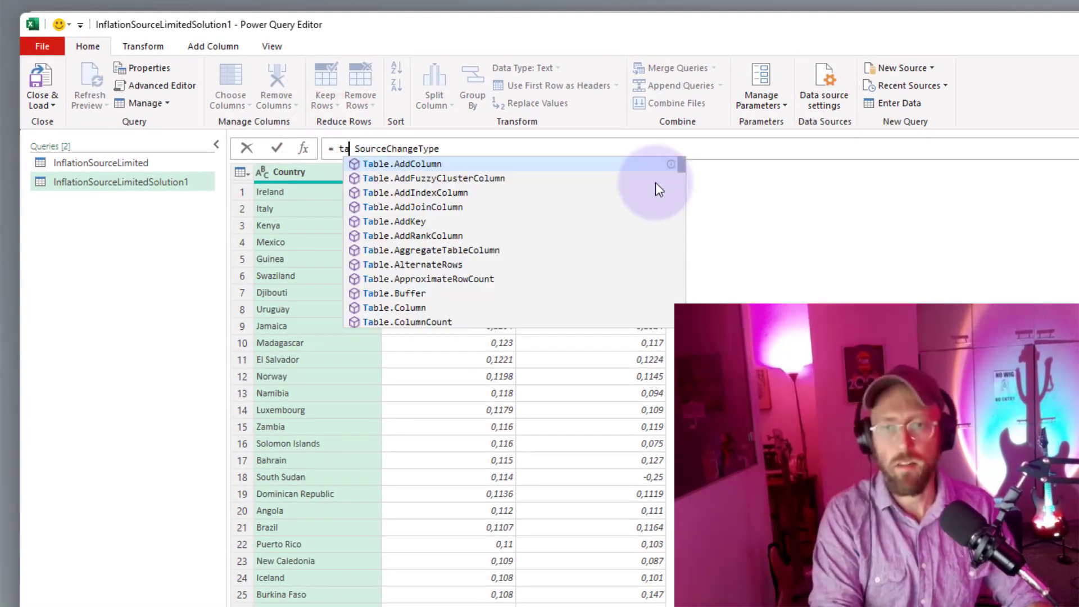
pyautogui.write('blemax')
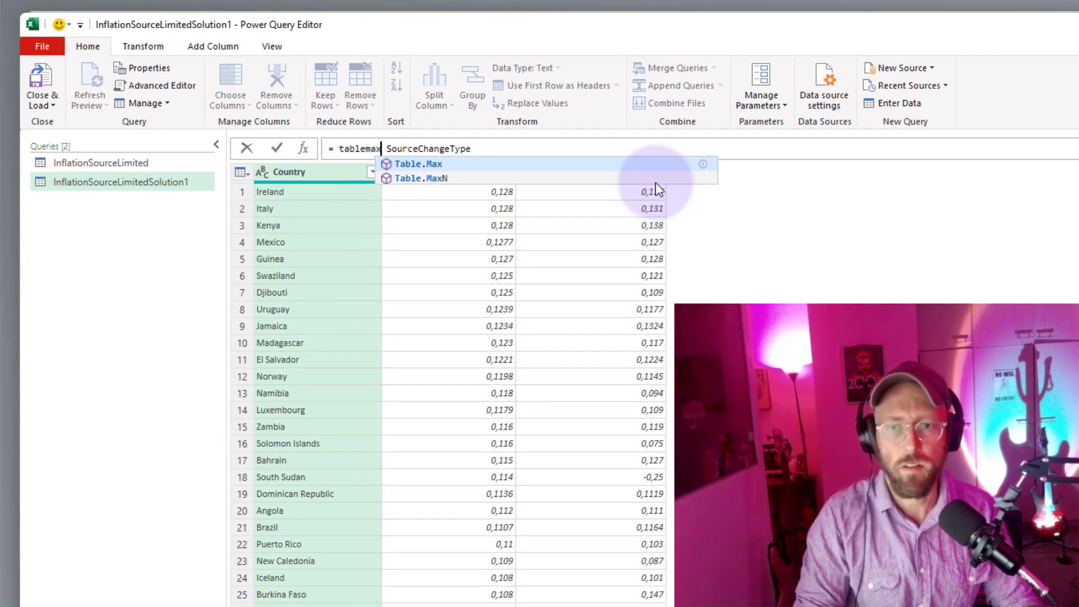
pyautogui.press('Tab')
pyautogui.write('(')
pyautogui.press('Delete')
pyautogui.press('End')
pyautogui.write(', "')
pyautogui.press('Down')
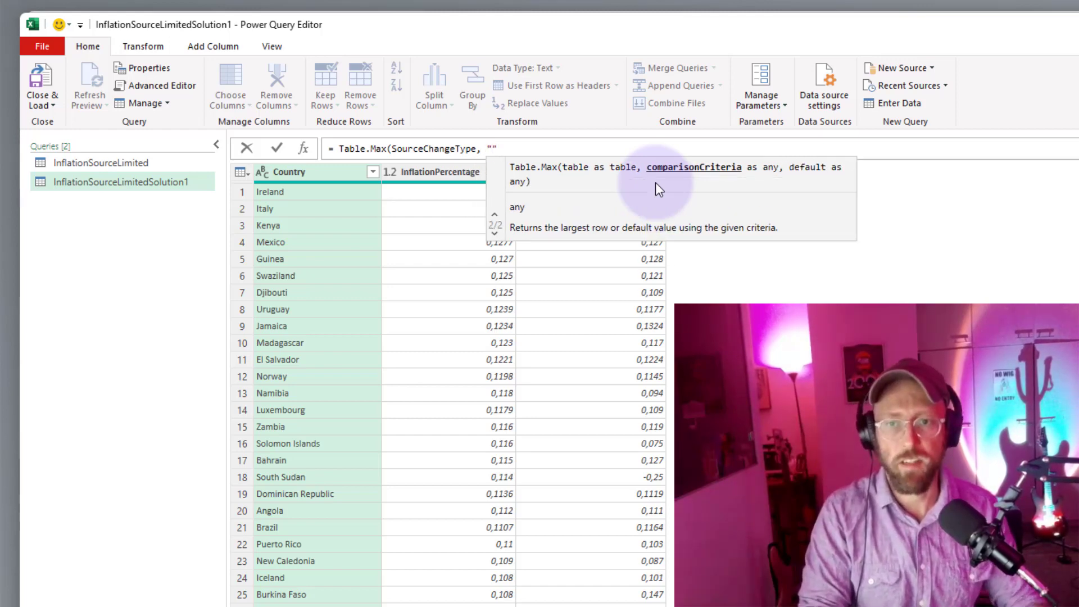
pyautogui.write('InflationPercen')
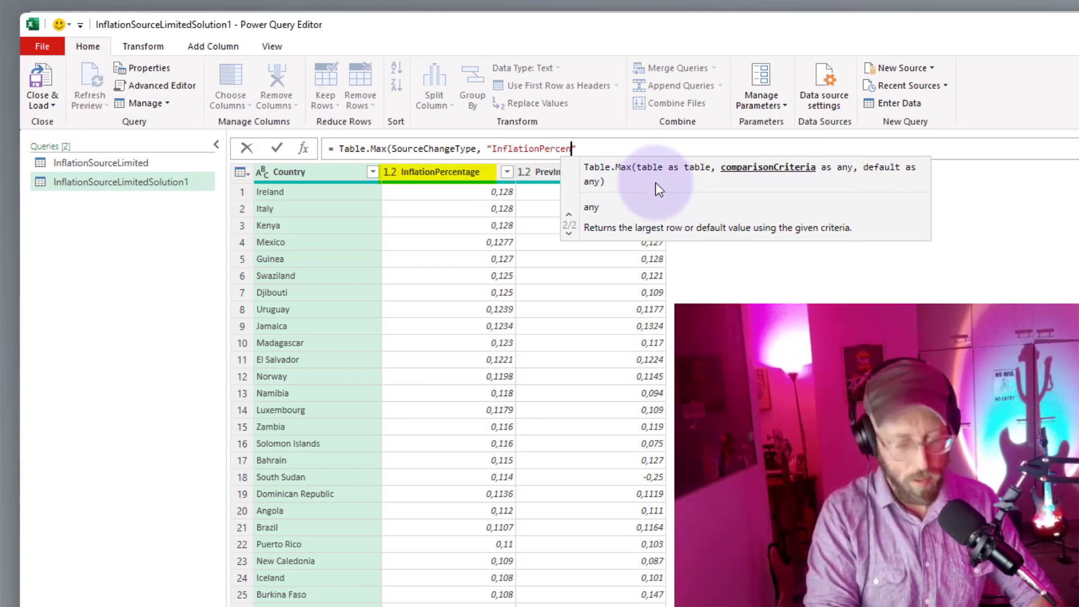
pyautogui.write('tage')
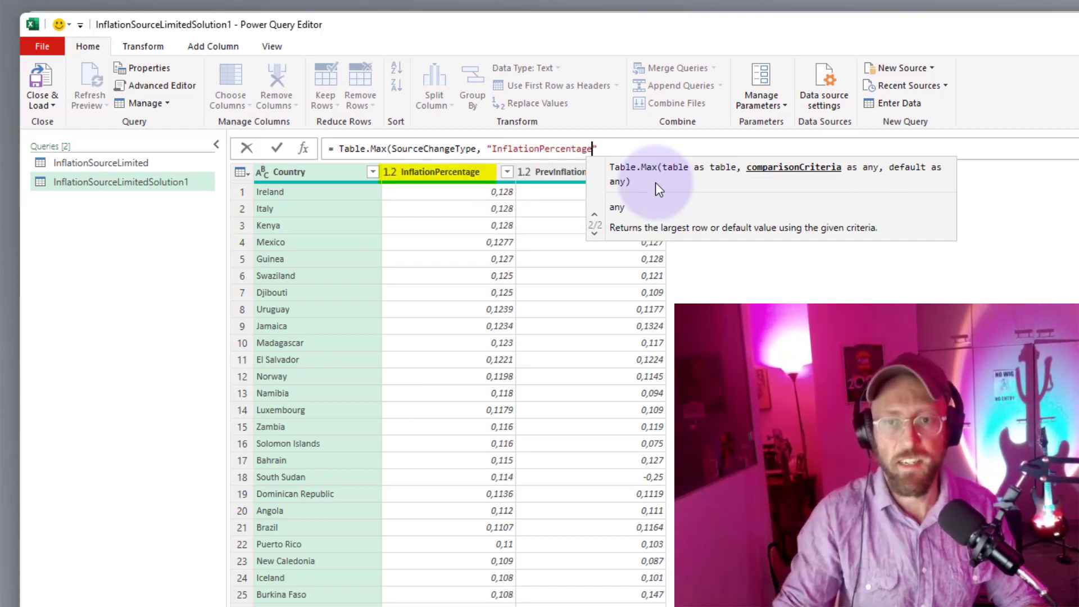
pyautogui.press('Right')
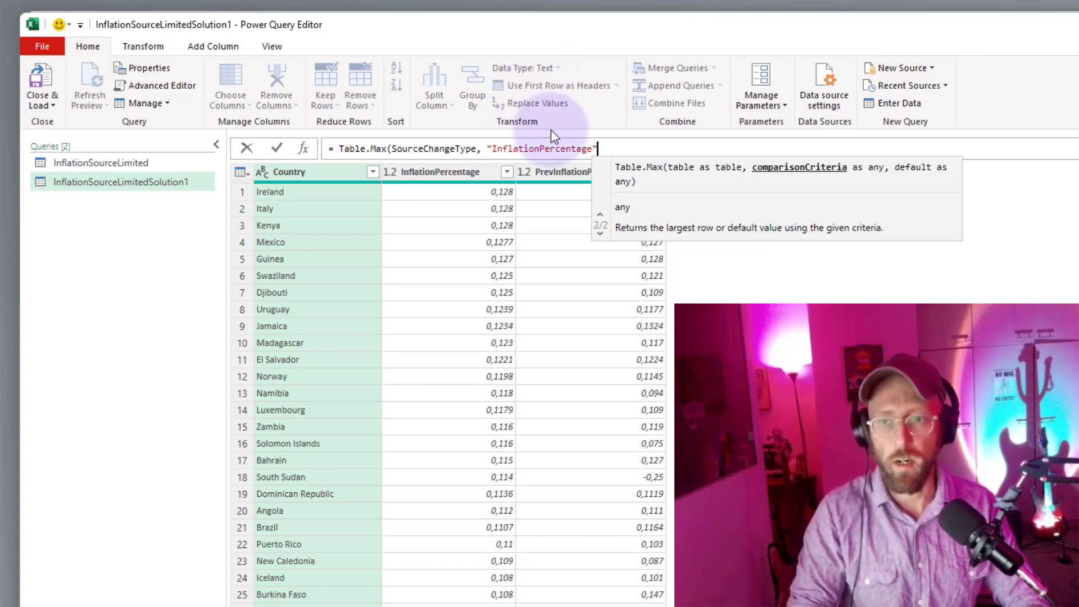
pyautogui.write(')')
pyautogui.press('Return')
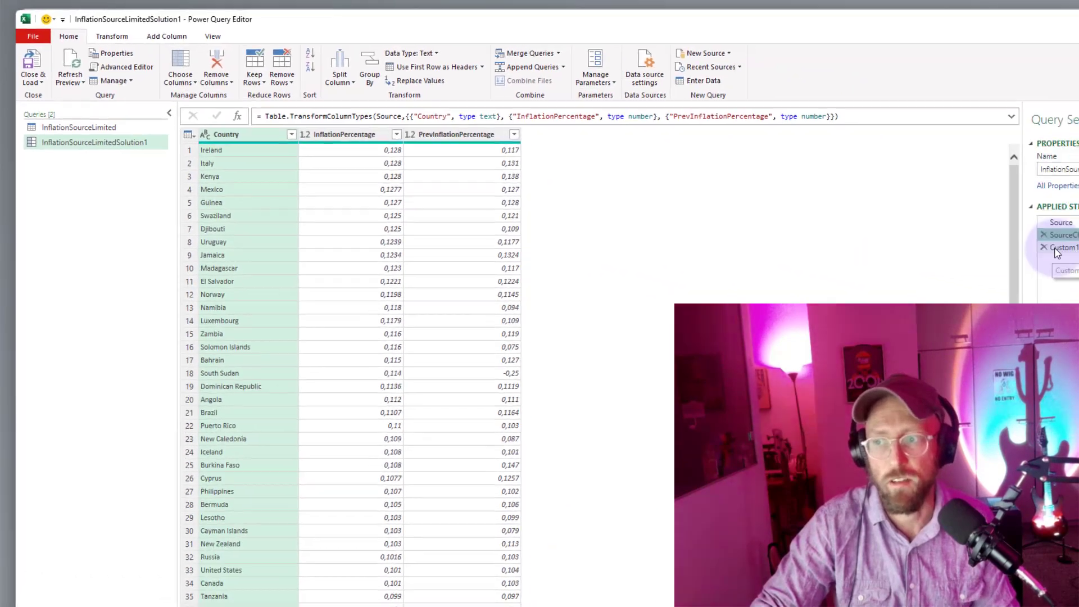
# Compare the Table.Max record in the Custom1 step with the full table in the SourceChangeType step.
pyautogui.click(1057, 250)
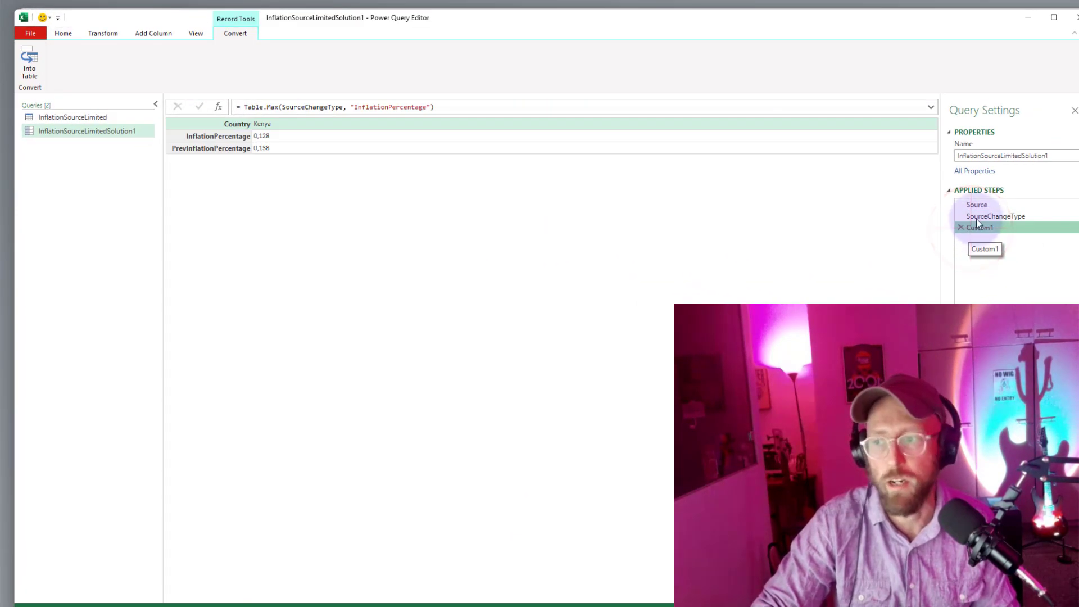
pyautogui.click(1062, 236)
pyautogui.click(979, 226)
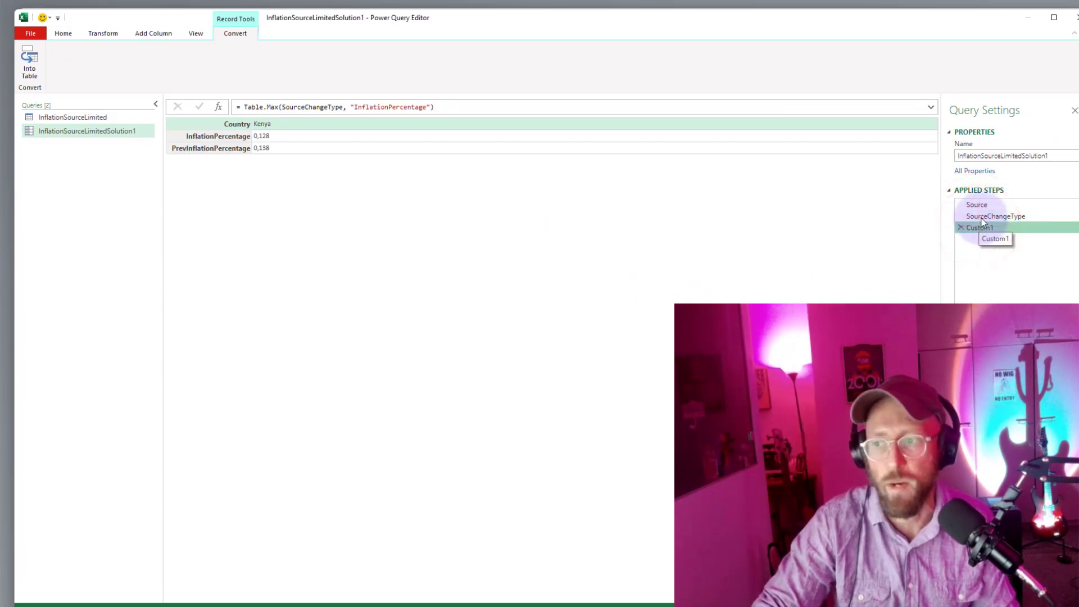
pyautogui.click(989, 217)
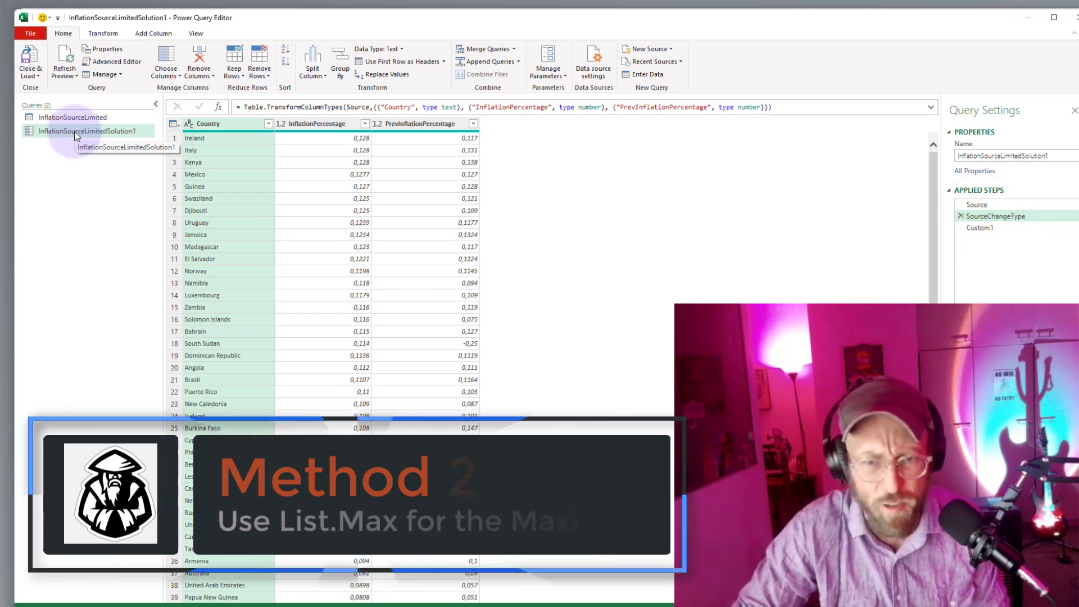
# Duplicate the InflationSourceLimited query as InflationSourceLimitedSolution2, with its type-conversion step named SourceChangeType.
pyautogui.rightClick(94, 118)
pyautogui.click(129, 185)
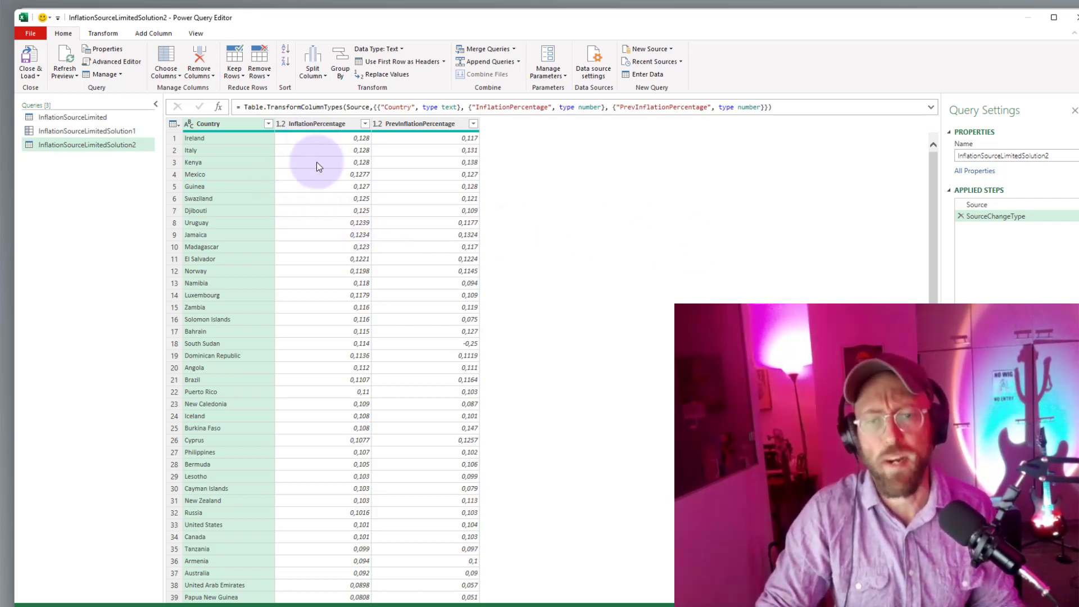
# Add a custom step to the Solution2 query with the formula = List.Max(SourceChangeType[InflationPercentage]).
pyautogui.click(219, 109)
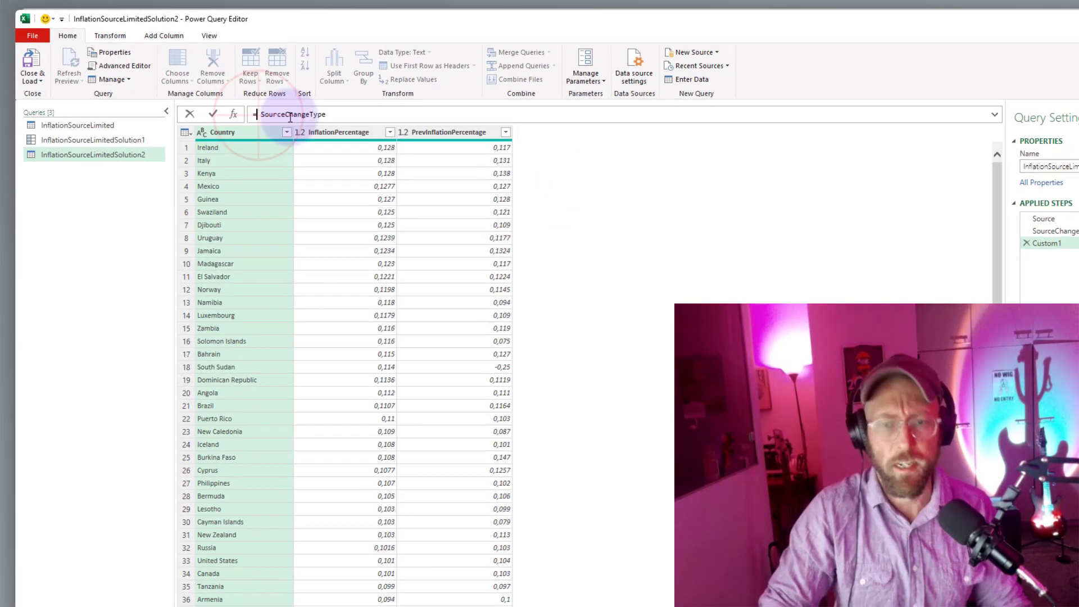
pyautogui.write('listmax')
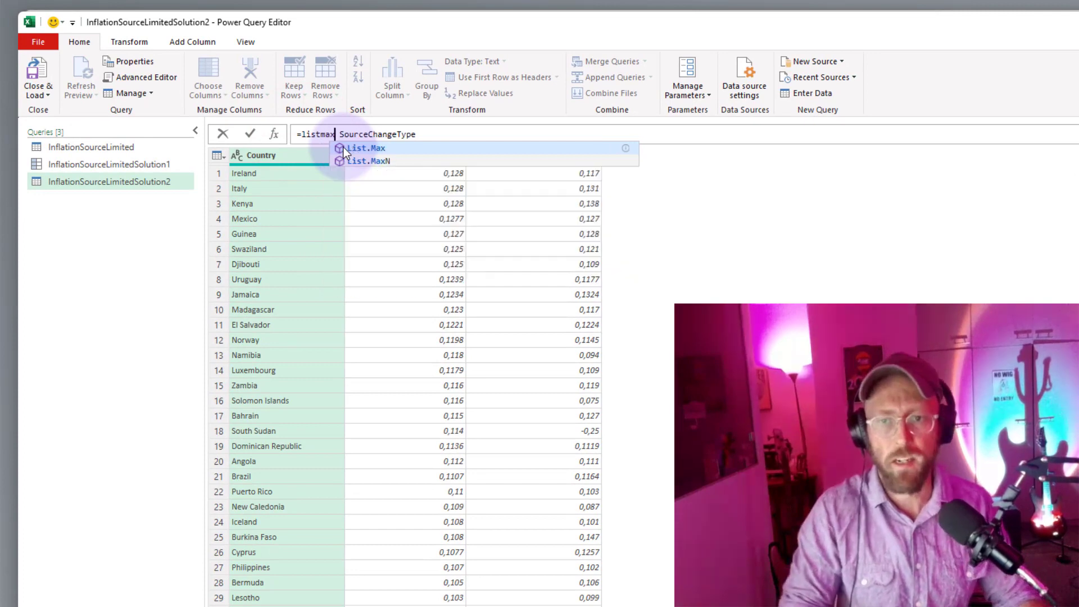
pyautogui.press('Tab')
pyautogui.write('(')
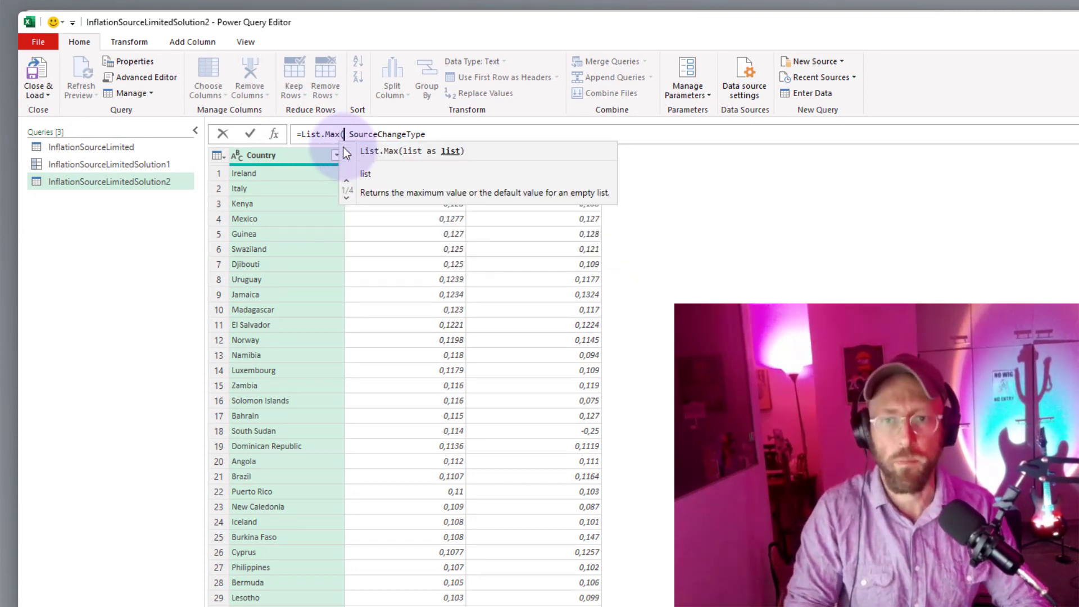
pyautogui.press('Delete')
pyautogui.press('End')
pyautogui.write('[In')
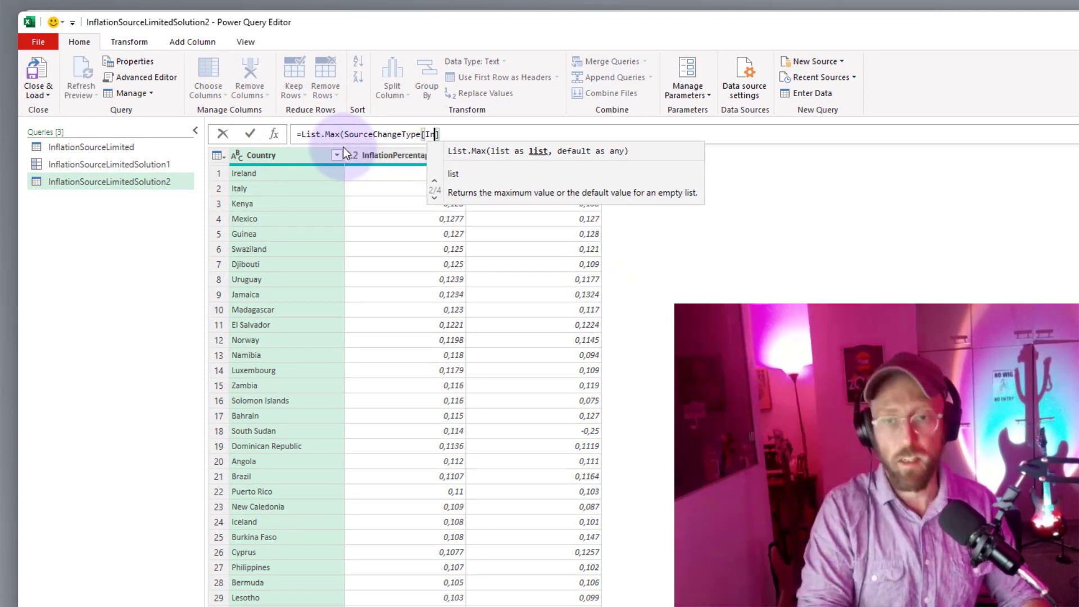
pyautogui.write('flationPe')
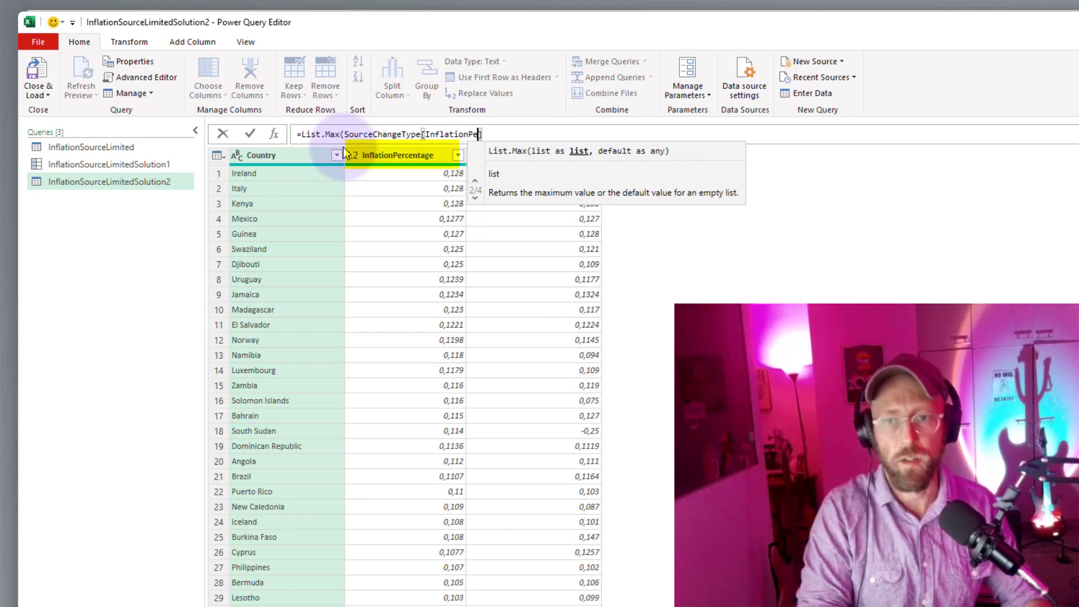
pyautogui.write('rce')
pyautogui.write('ntage])')
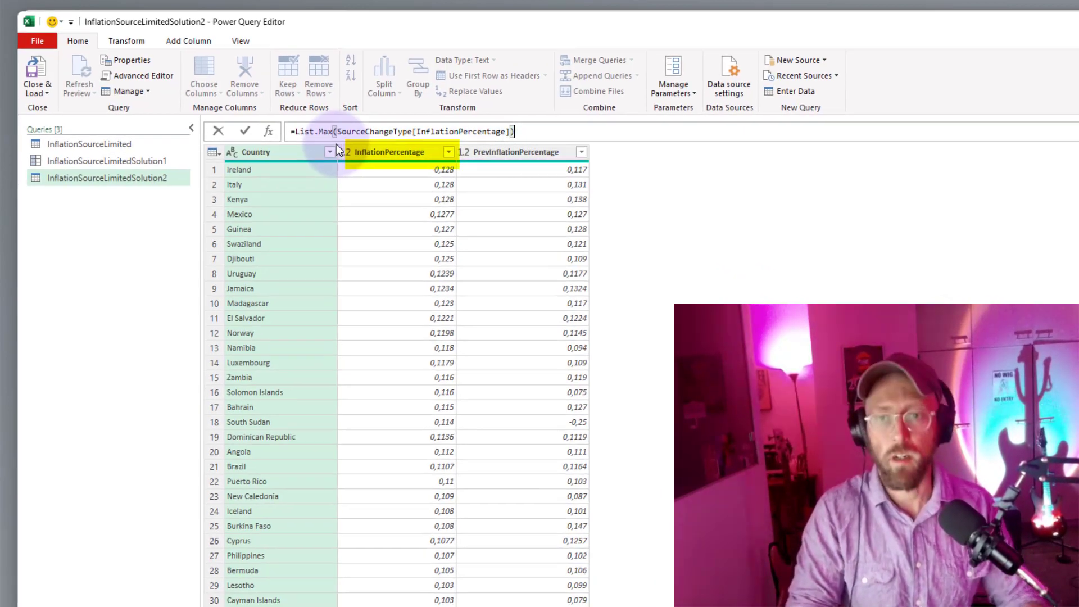
pyautogui.press('Return')
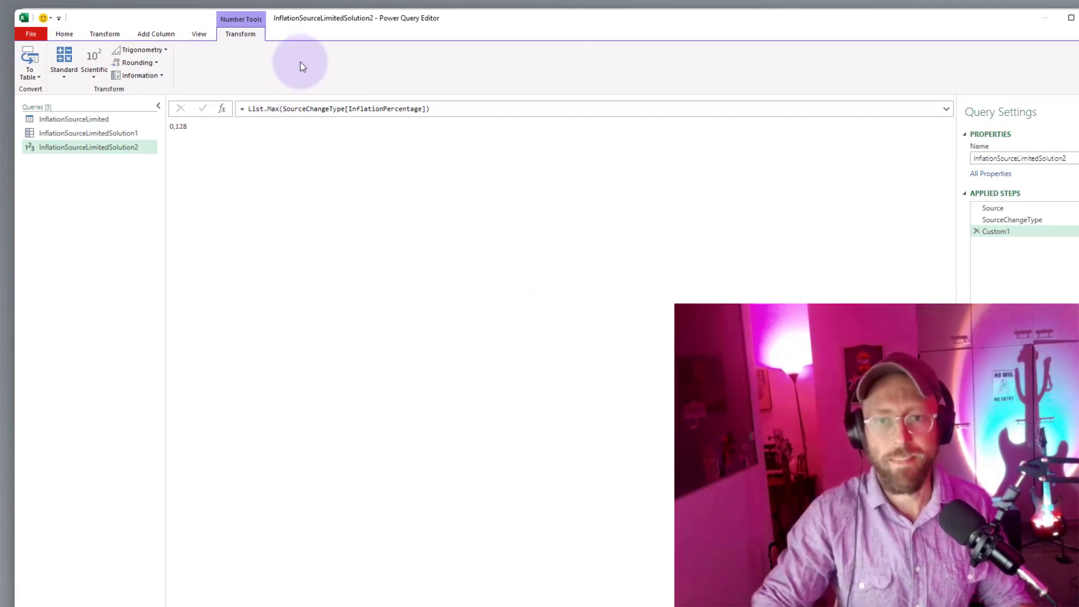
# Copy the List.Max(SourceChangeType[InflationPercentage]) expression from the Custom1 step and delete that step.
pyautogui.click(1004, 224)
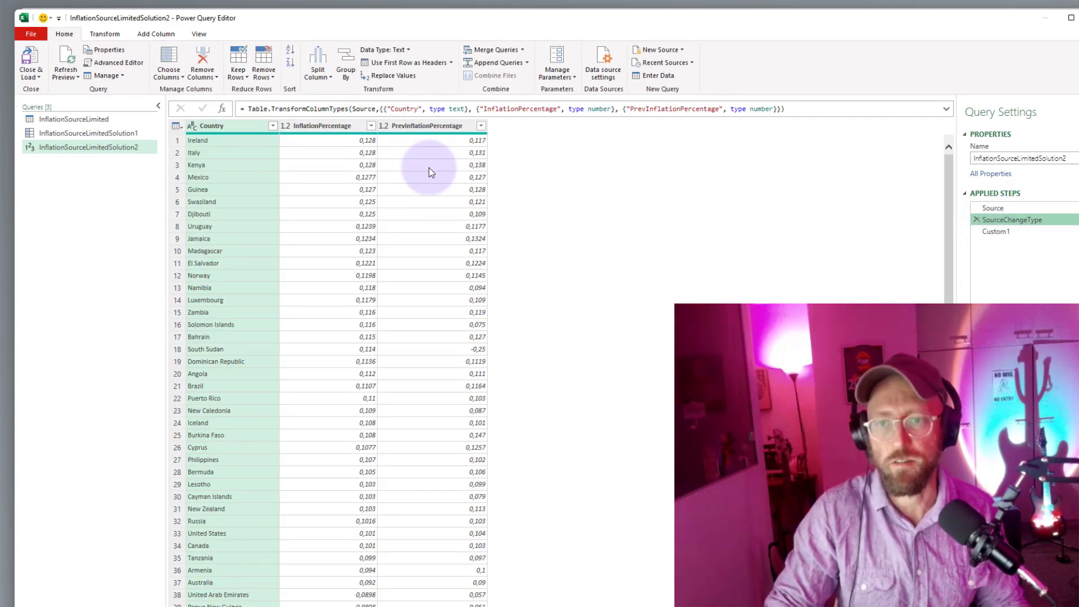
pyautogui.click(997, 232)
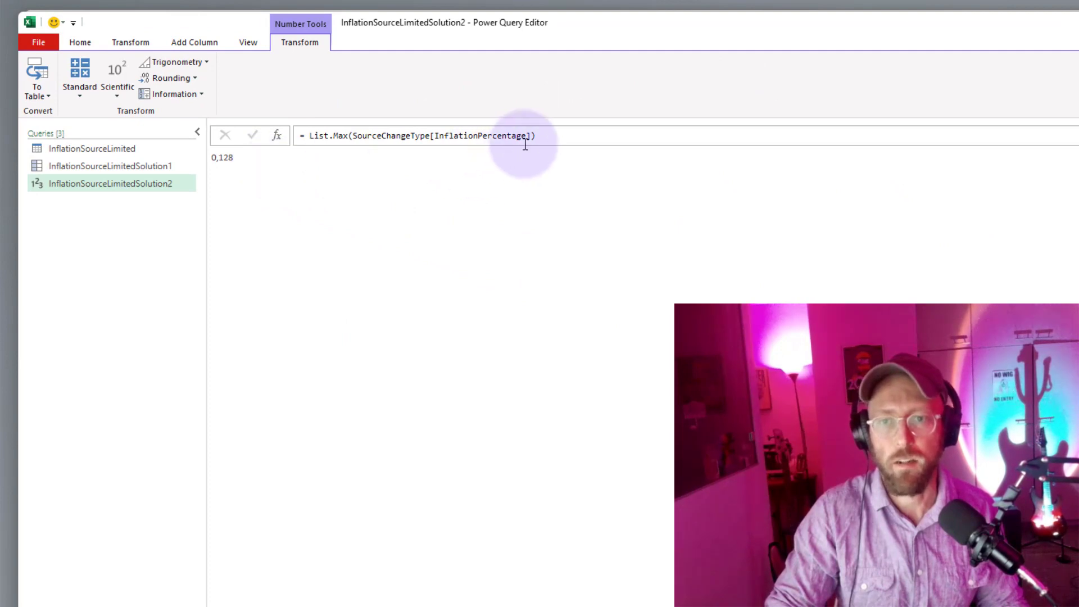
pyautogui.moveTo(534, 136); pyautogui.dragTo(312, 141)
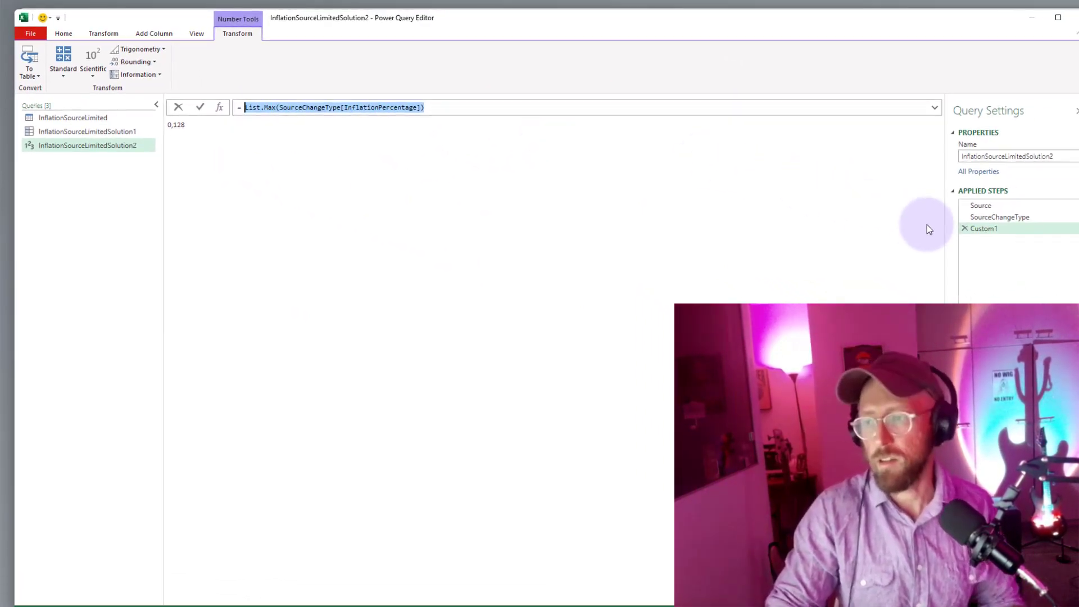
pyautogui.click(967, 230)
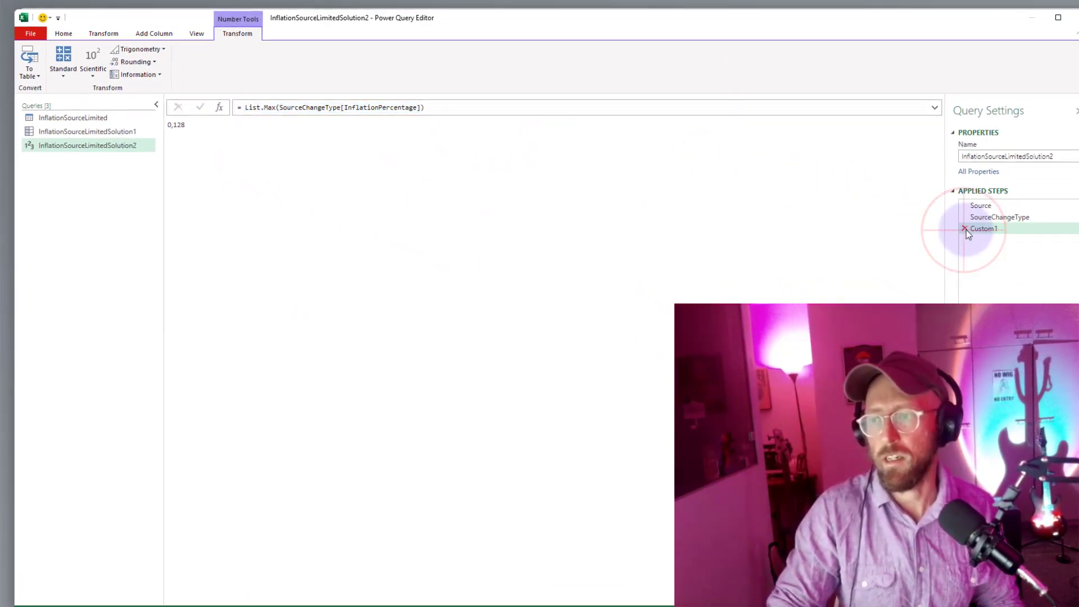
# Delete the List.Max step from the Solution2 query and start a new custom step that wraps SourceChangeType in Table.SelectRows.
pyautogui.click(967, 220)
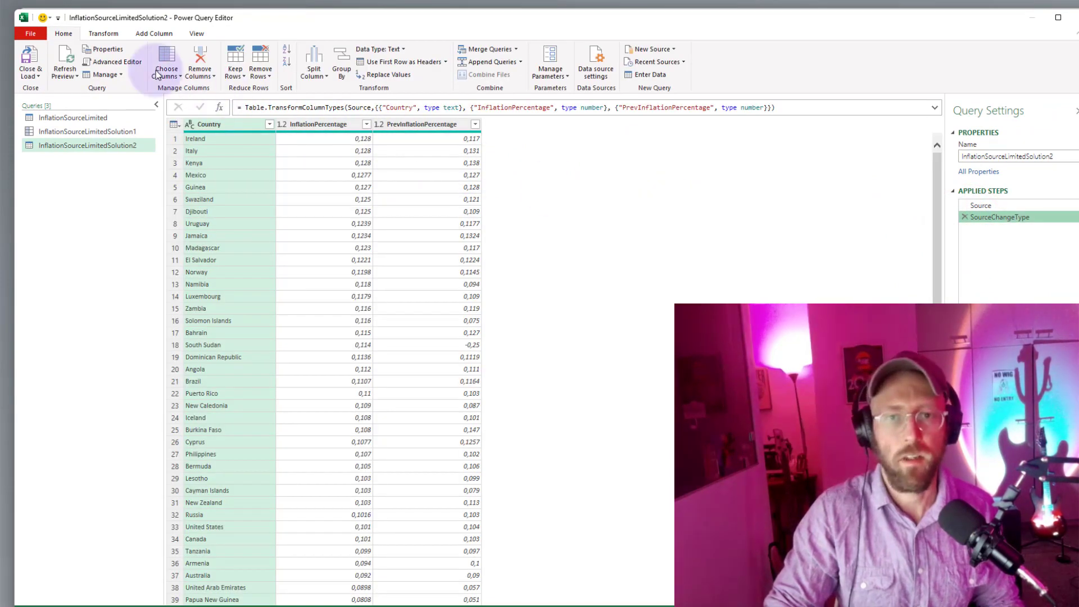
pyautogui.click(220, 110)
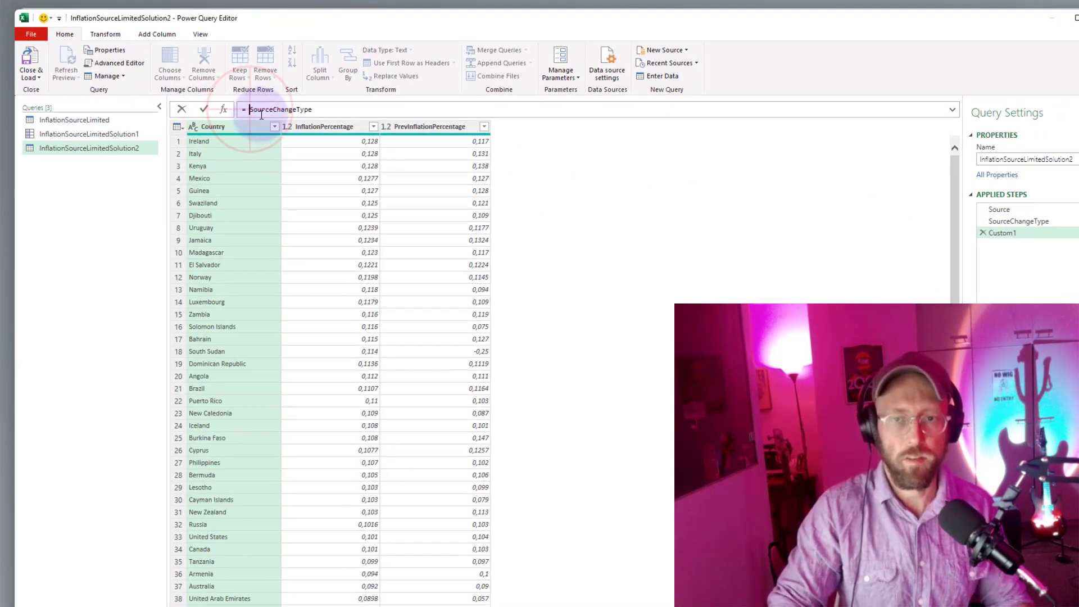
pyautogui.write('tablesel')
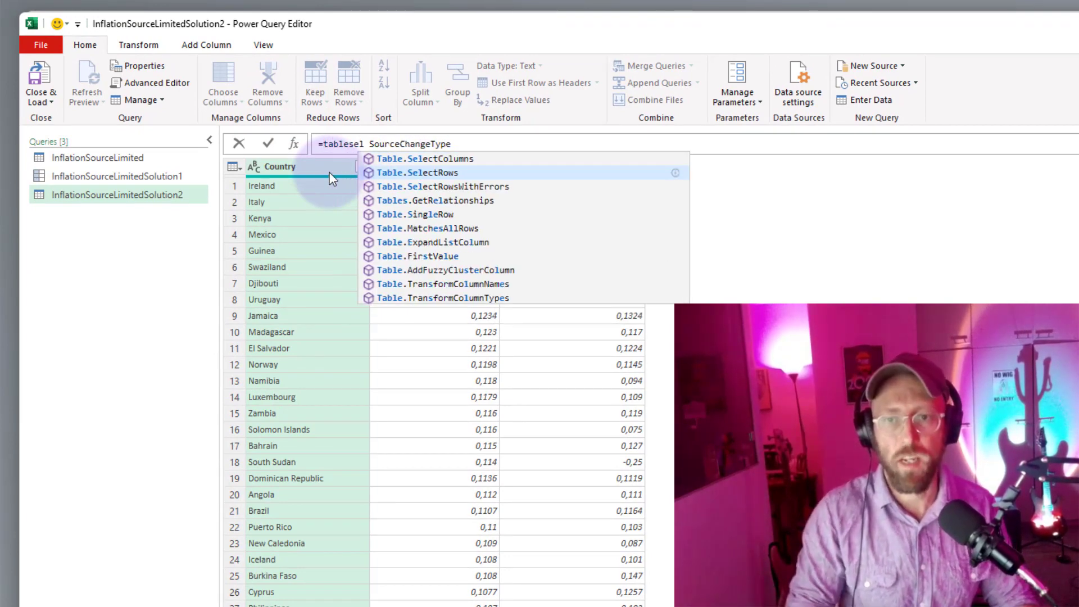
pyautogui.press('Tab')
pyautogui.write('(')
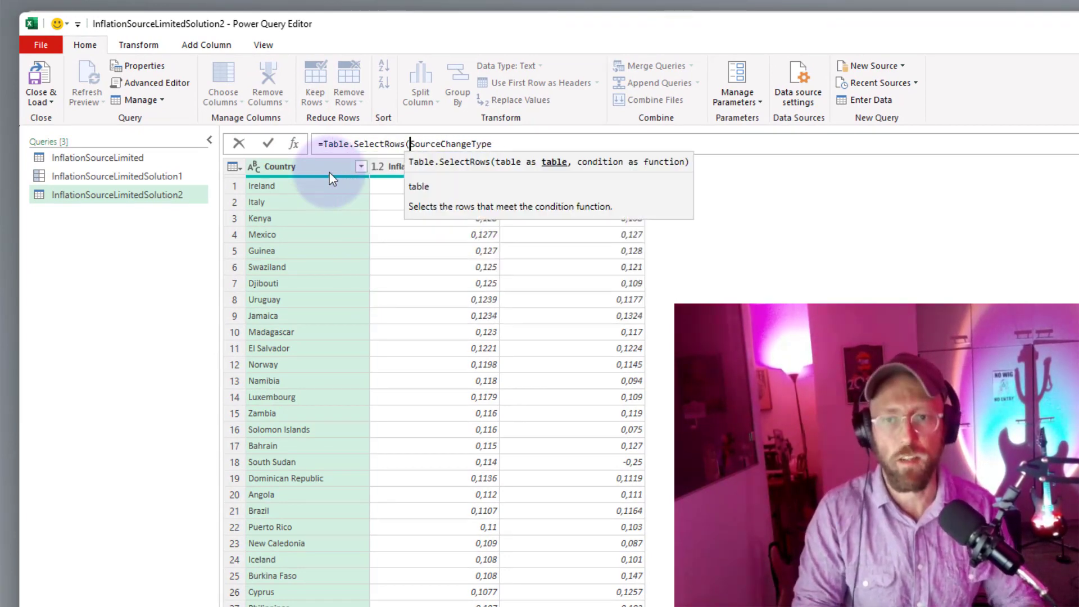
# Complete the Table.SelectRows formula with the condition each [InflationPercentage] = List.Max(SourceChangeType[InflationPercentage]) and apply it.
pyautogui.press('End')
pyautogui.write(', each')
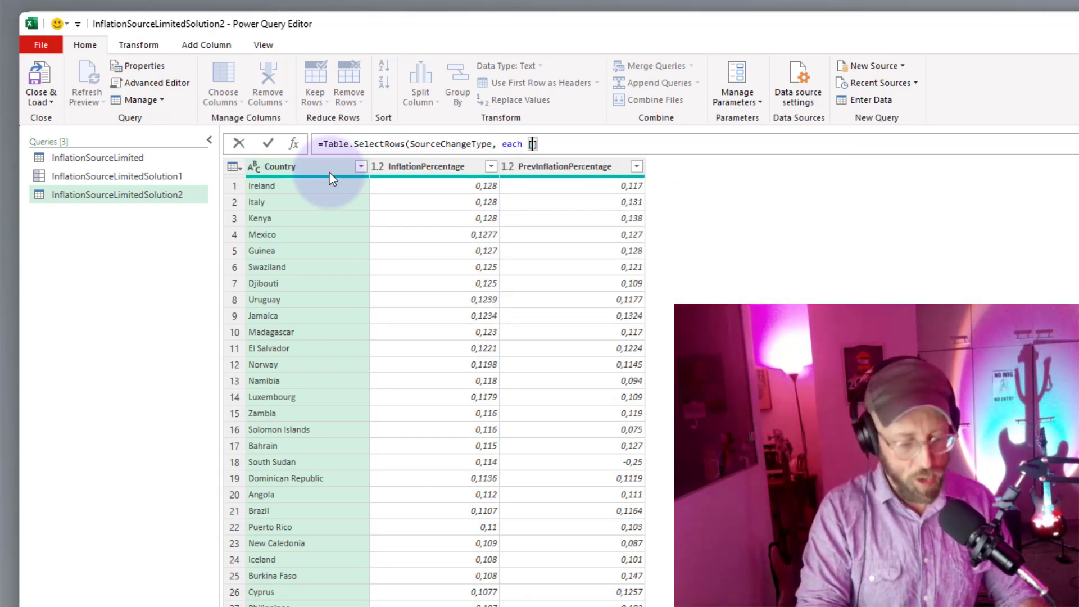
pyautogui.write(' [InflationPercentage')
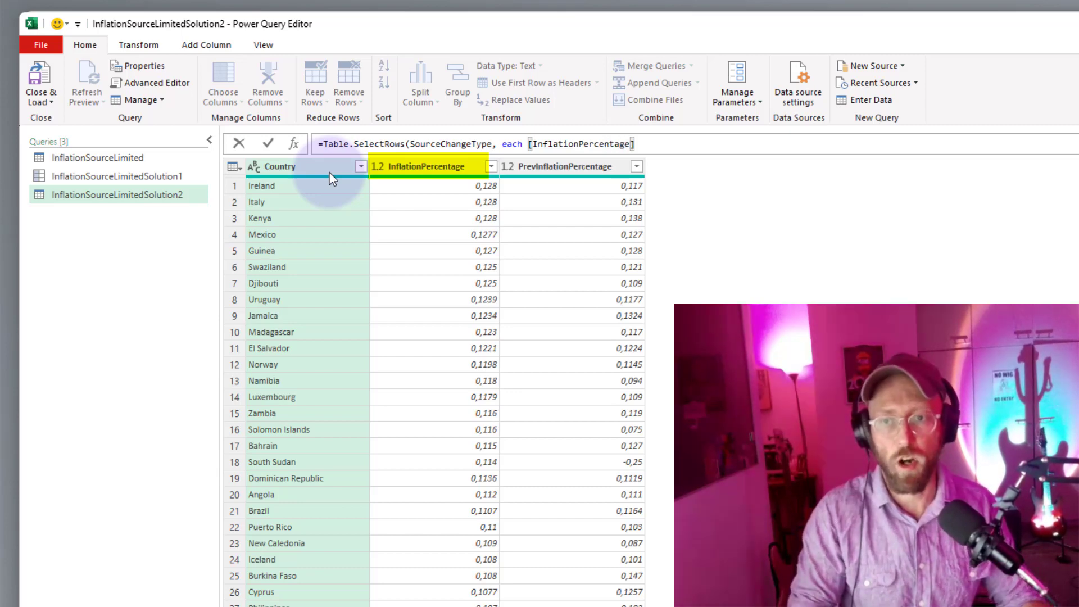
pyautogui.press('Right')
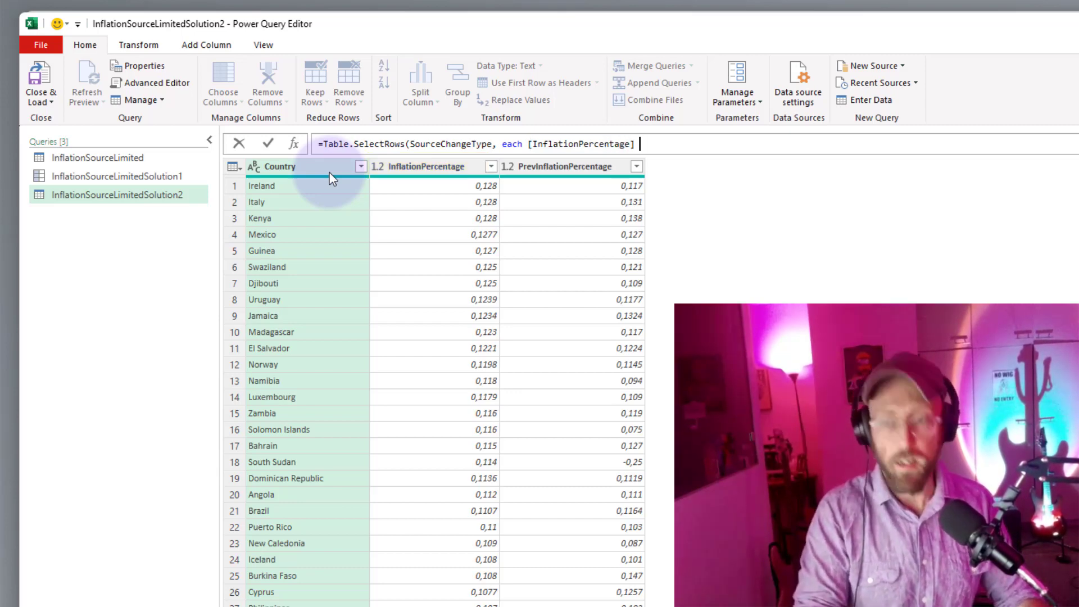
pyautogui.write('=')
pyautogui.write('List.Max(SourceChangeType[InflationPercentage])')
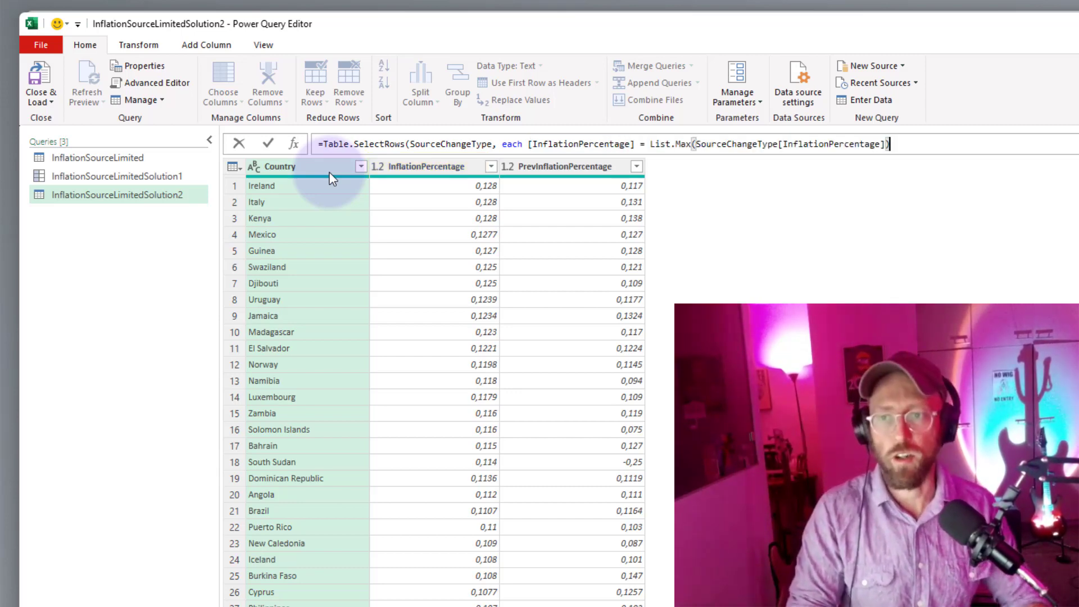
pyautogui.press('Return')
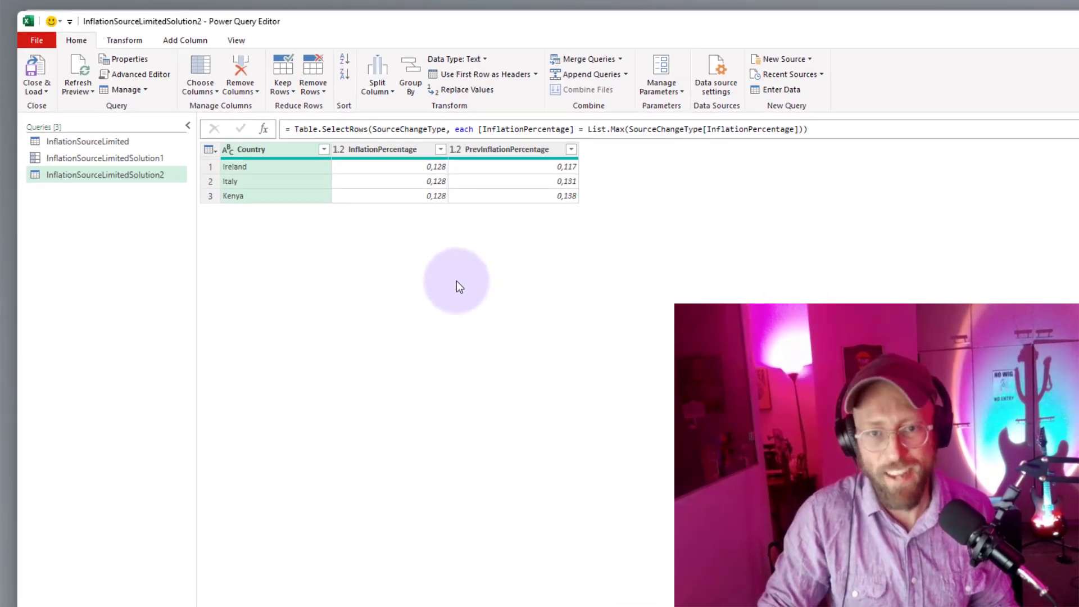
# Duplicate the InflationSourceLimitedSolution2 query, delete the copy's Custom1 step, and check the Table.Max formula in the Solution1 query.
pyautogui.rightClick(122, 140)
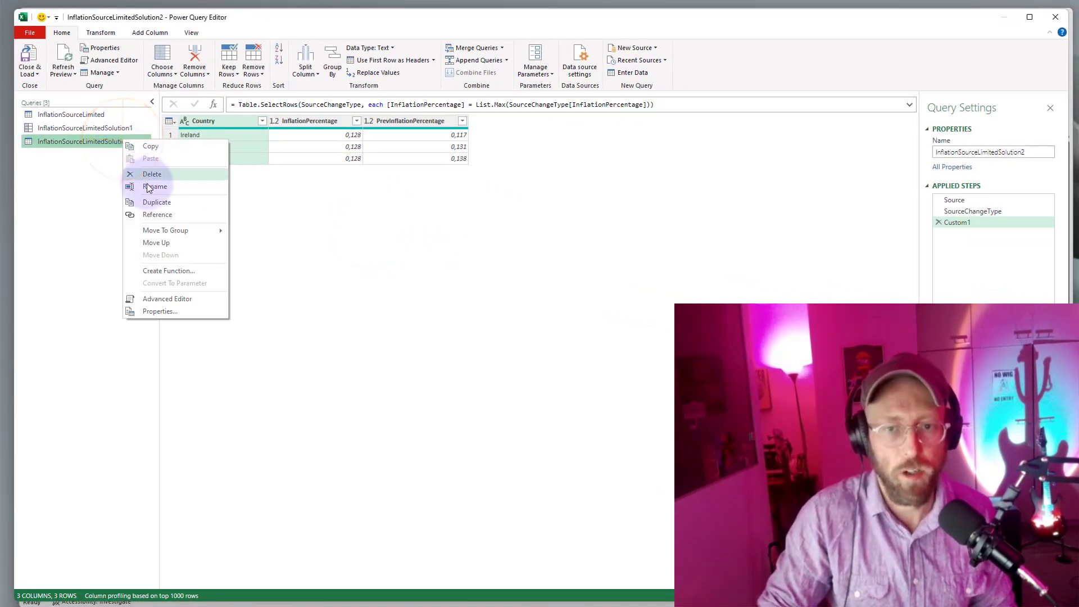
pyautogui.click(153, 204)
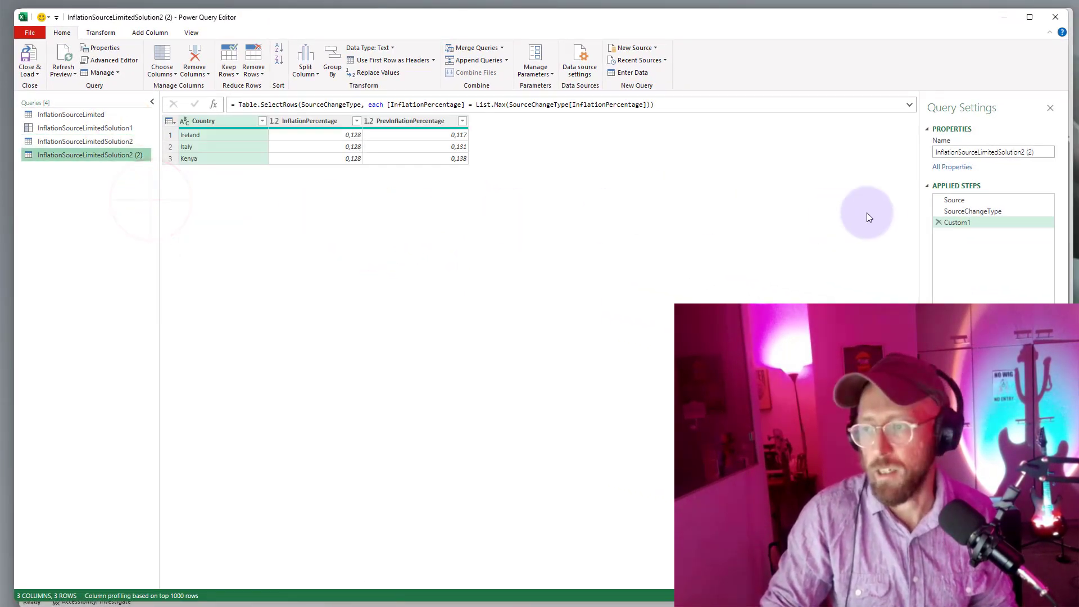
pyautogui.click(938, 222)
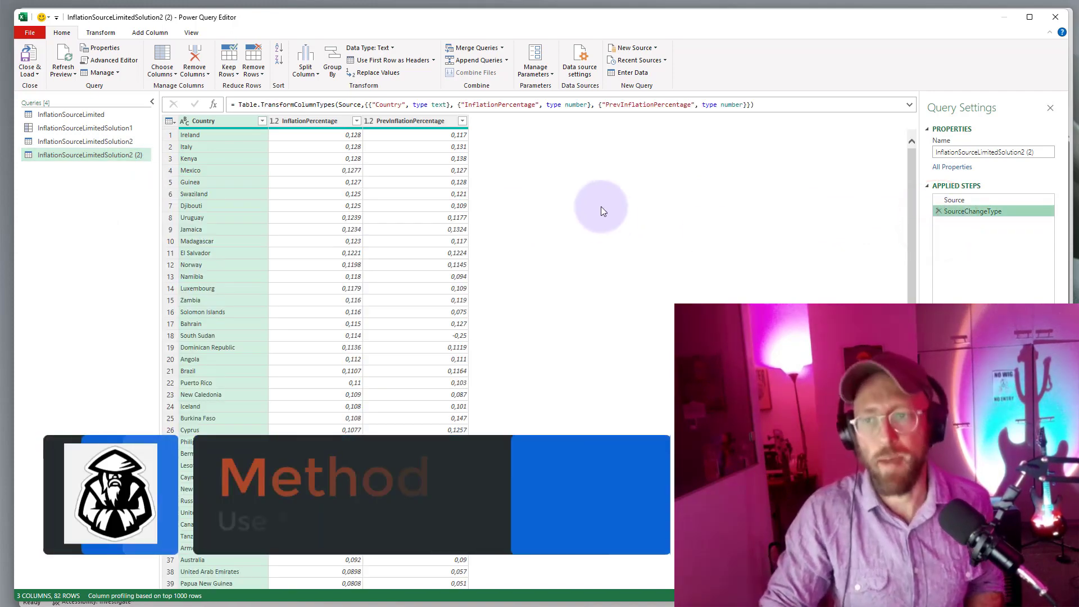
pyautogui.click(92, 133)
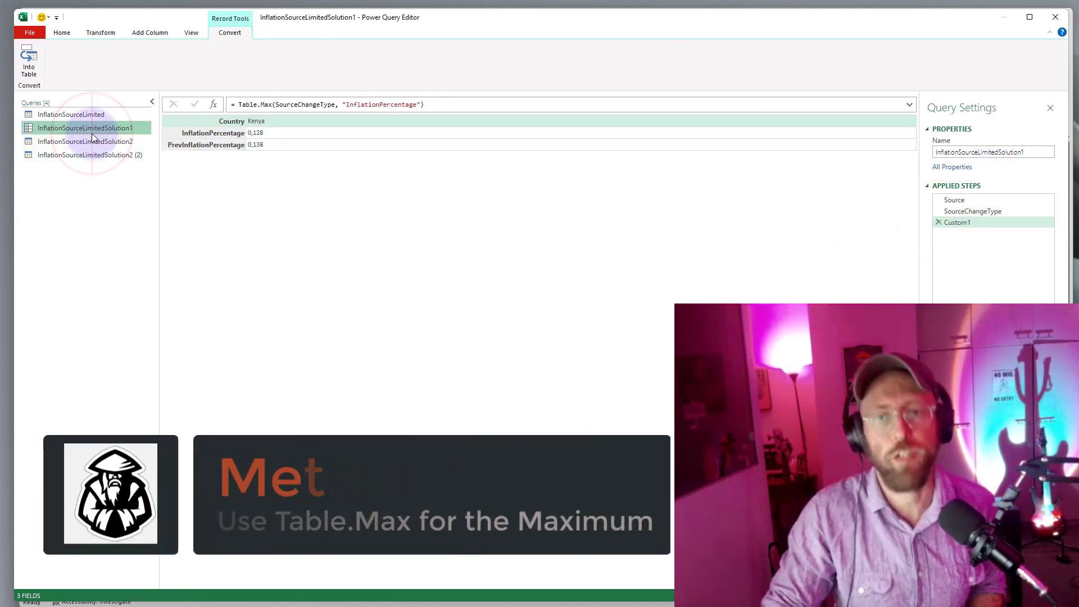
pyautogui.click(93, 157)
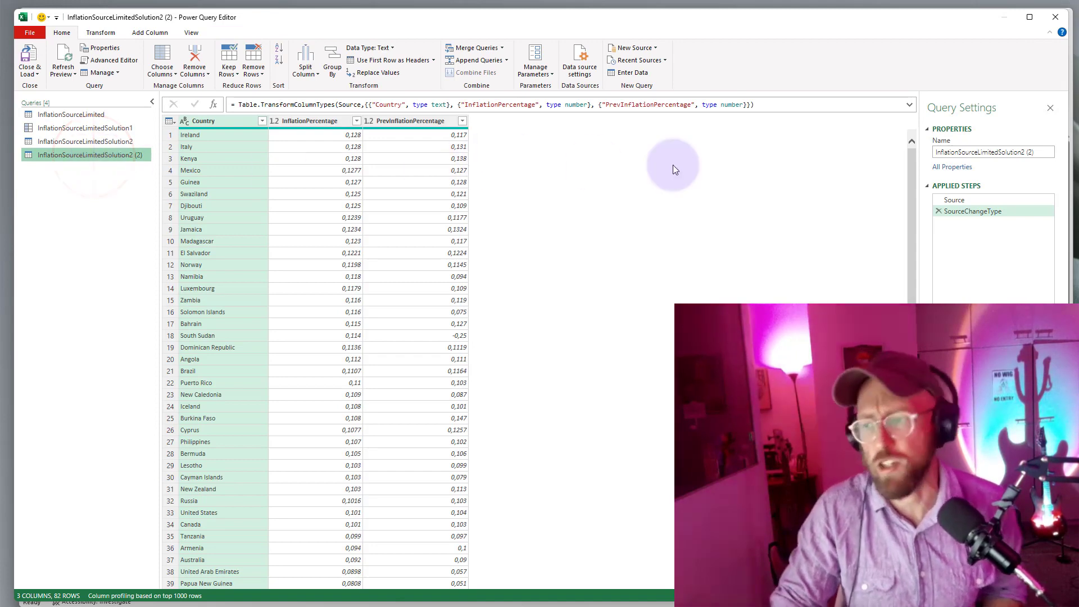
# Add a custom step to the InflationSourceLimitedSolution2 (2) query, beginning its formula with =Table.SelectRows(SourceChangeType.
pyautogui.click(214, 104)
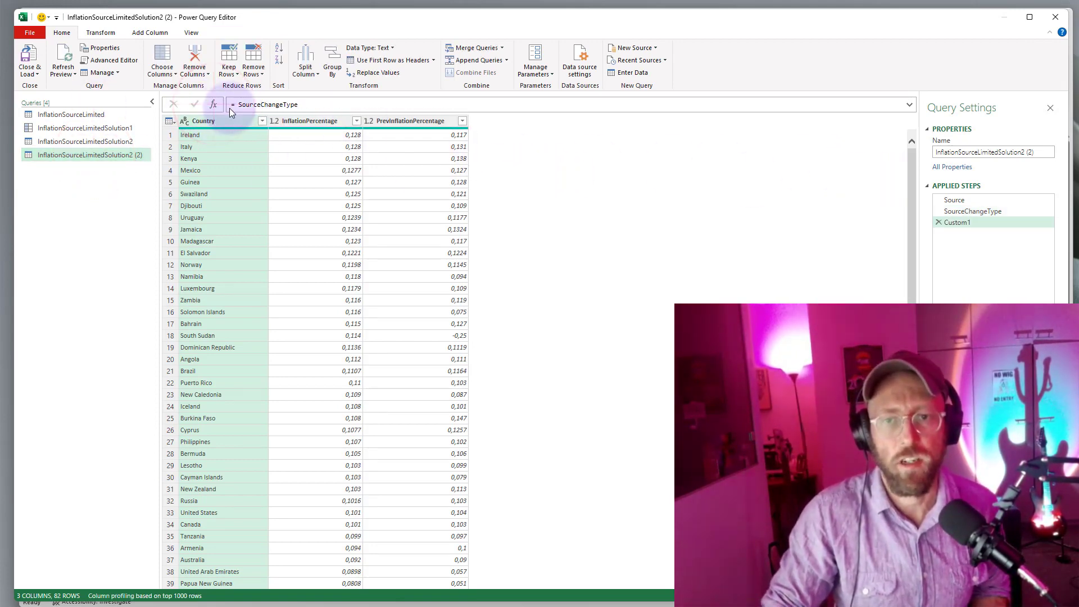
pyautogui.click(235, 104)
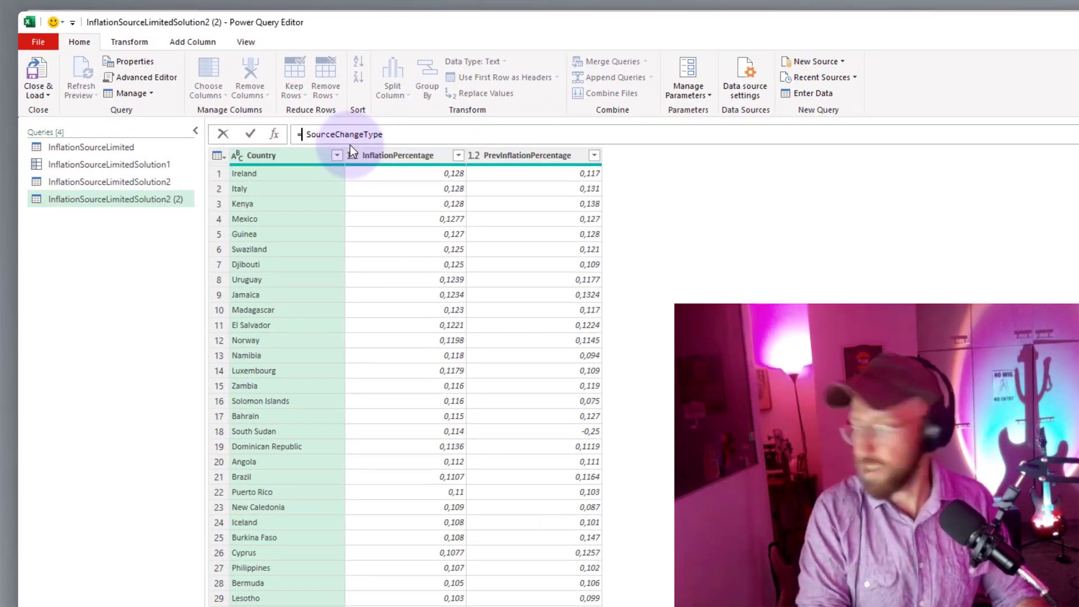
pyautogui.write('table')
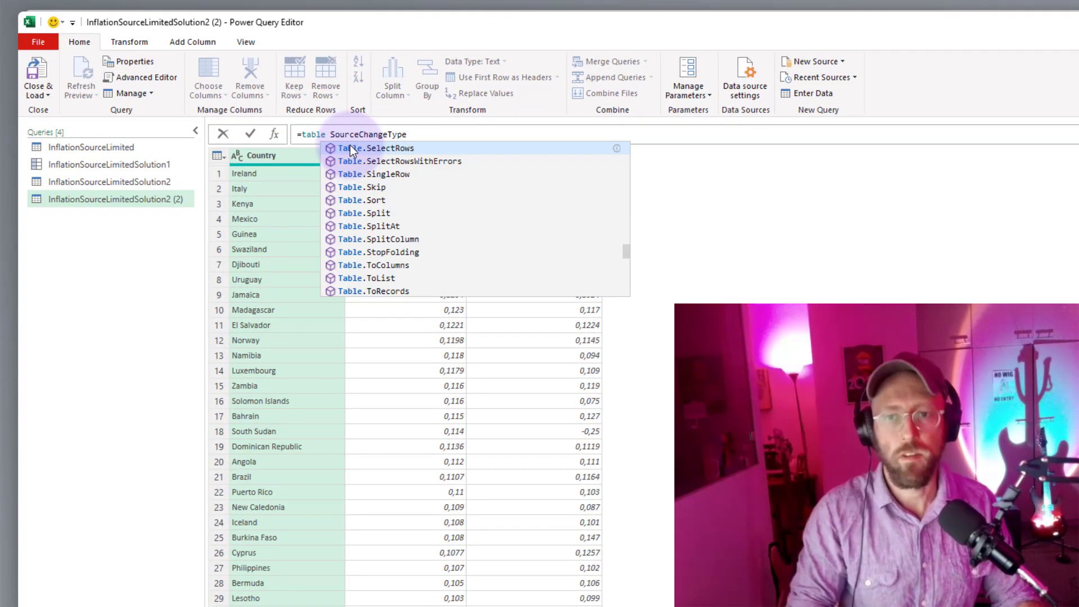
pyautogui.click(350, 145)
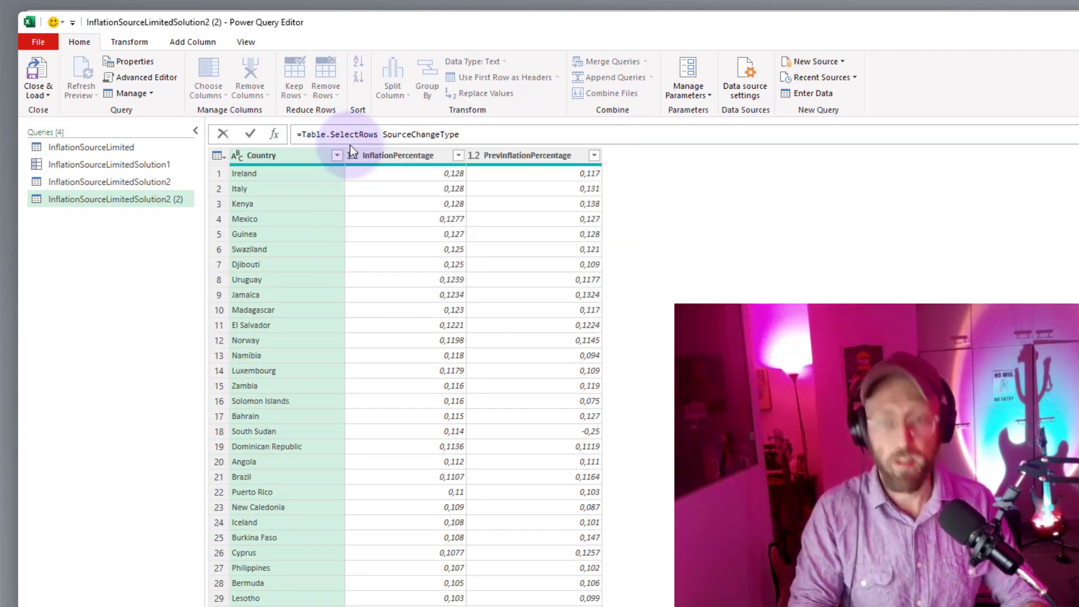
pyautogui.write('(')
pyautogui.press('Delete')
pyautogui.press('End')
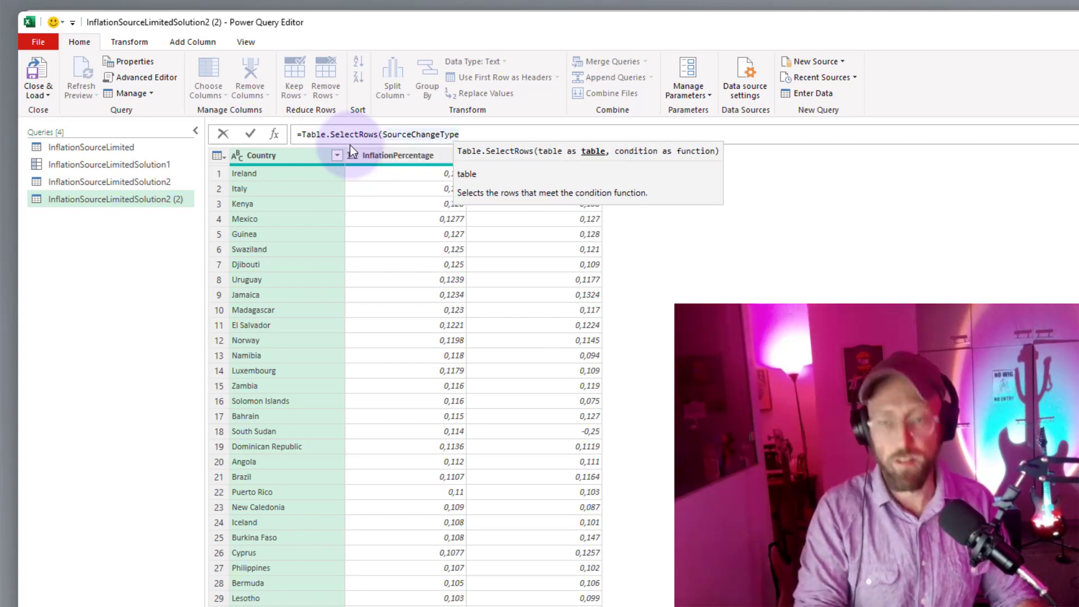
# Enter the start of the row condition as , each [InflationPercentage] = in the Table.SelectRows formula.
pyautogui.write(', aech []')
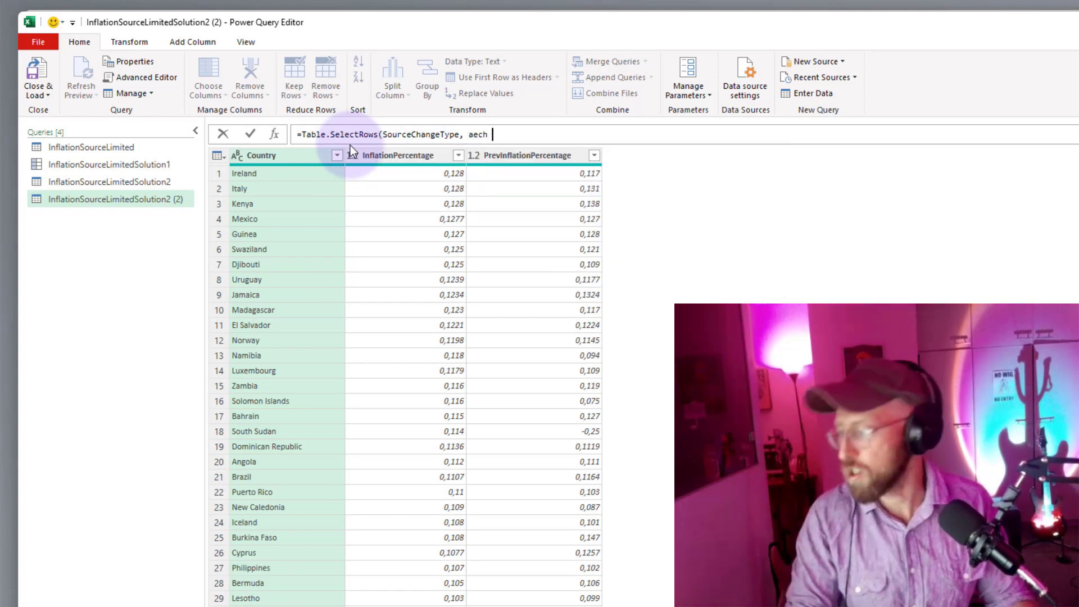
pyautogui.press('BackSpace')
pyautogui.press('BackSpace')
pyautogui.press('BackSpace')
pyautogui.press('BackSpace')
pyautogui.press('BackSpace')
pyautogui.press('BackSpace')
pyautogui.write('each')
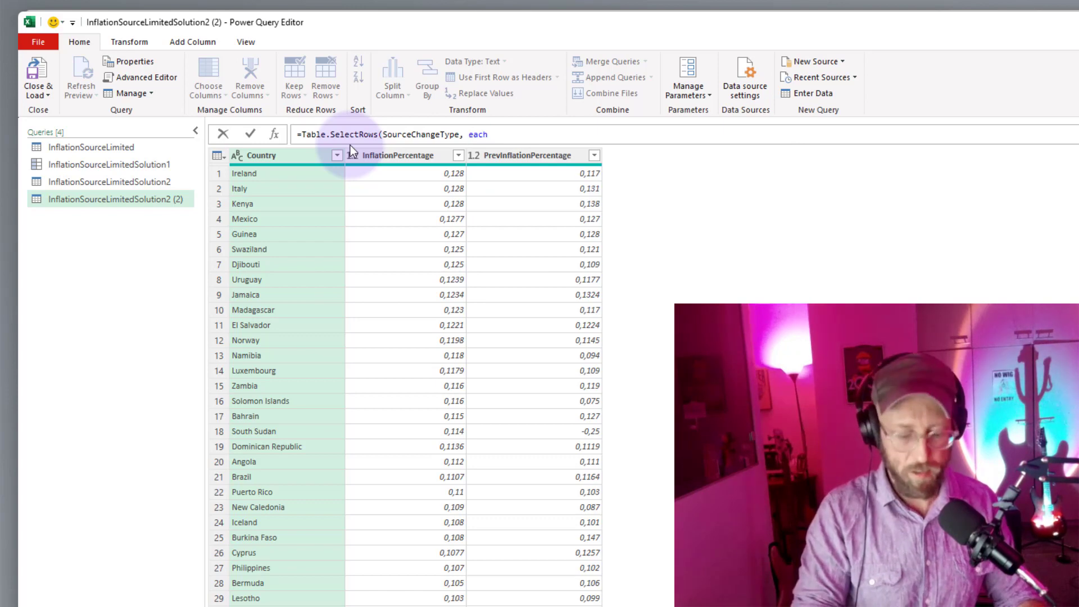
pyautogui.write(' [InflationPer')
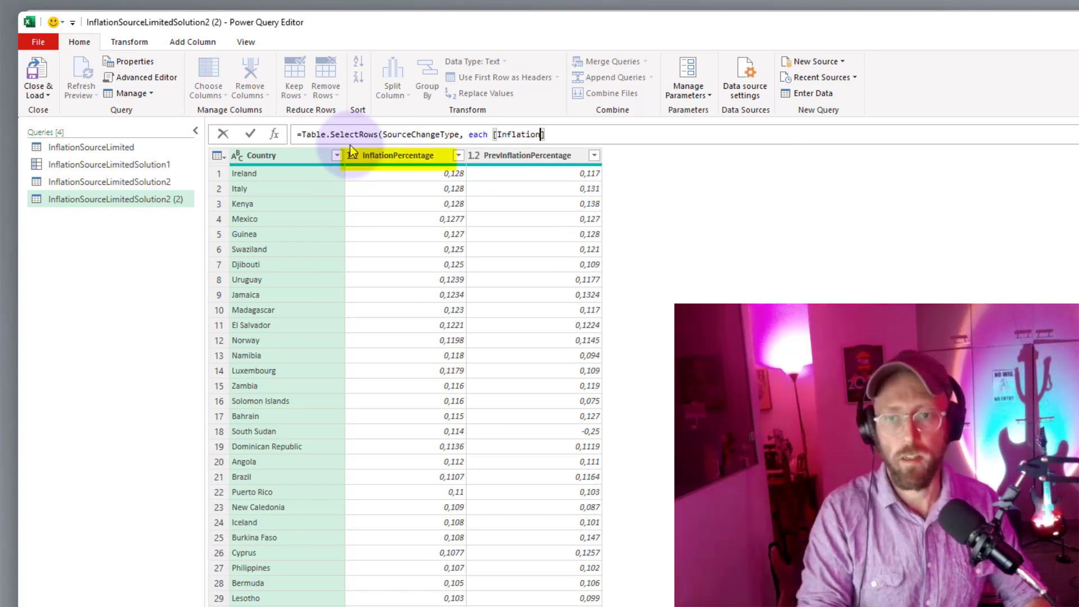
pyautogui.write('centage] =')
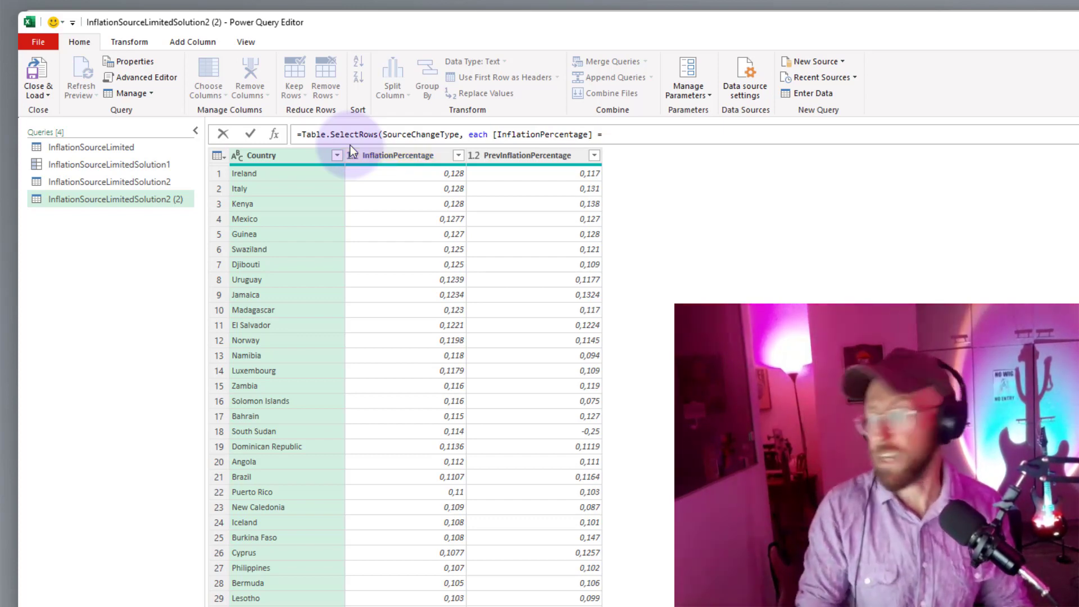
pyautogui.write(' table')
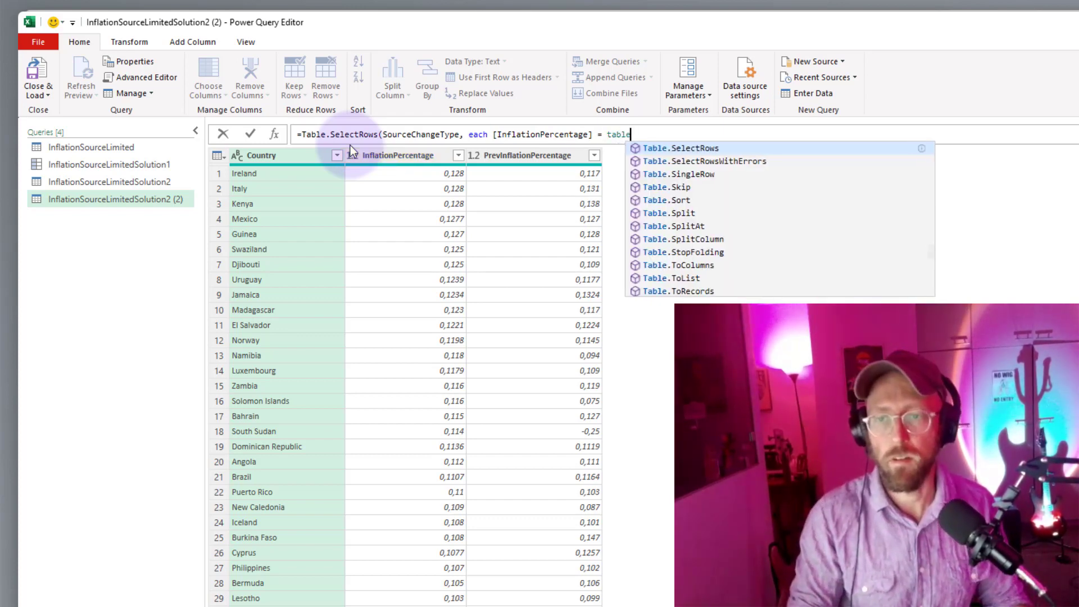
pyautogui.write('max')
# Set the right side of the condition to Table.Max(SourceChangeType, "InflationPercentage").
pyautogui.press('Tab')
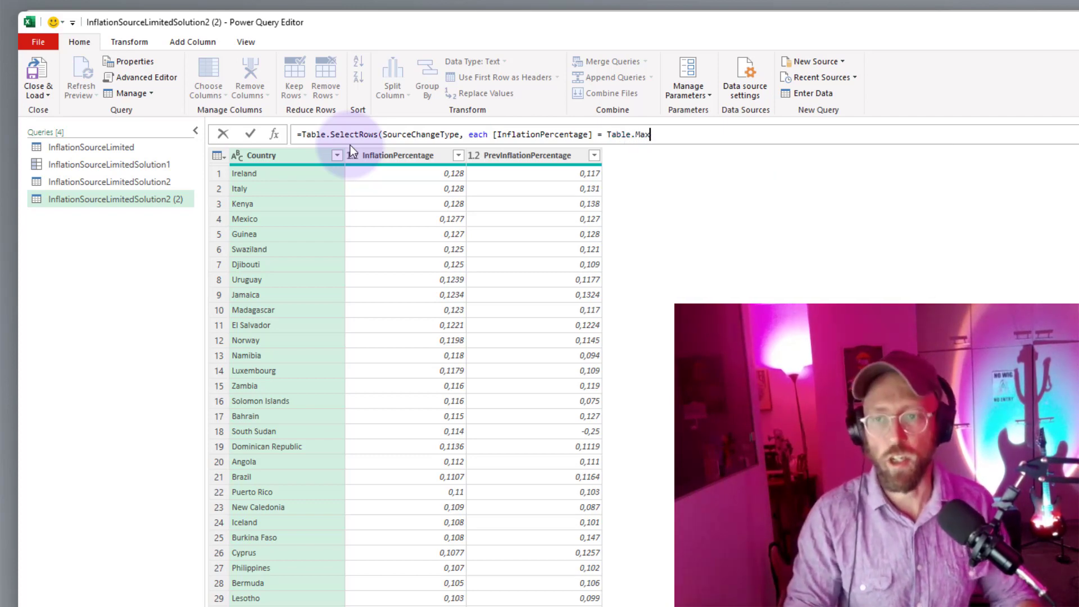
pyautogui.write('(Source')
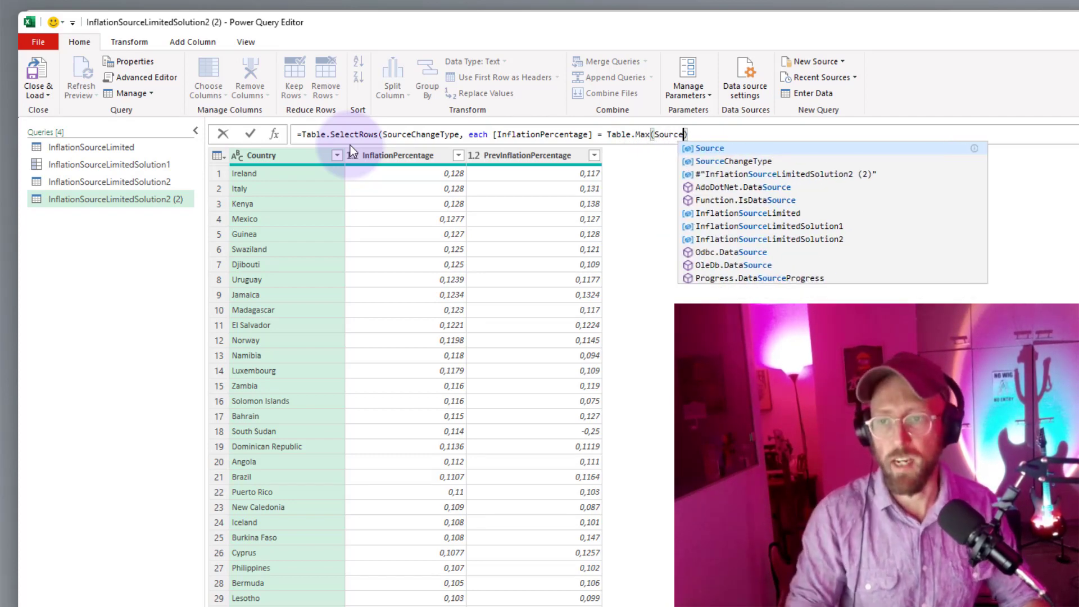
pyautogui.press('Tab')
pyautogui.write(', "I')
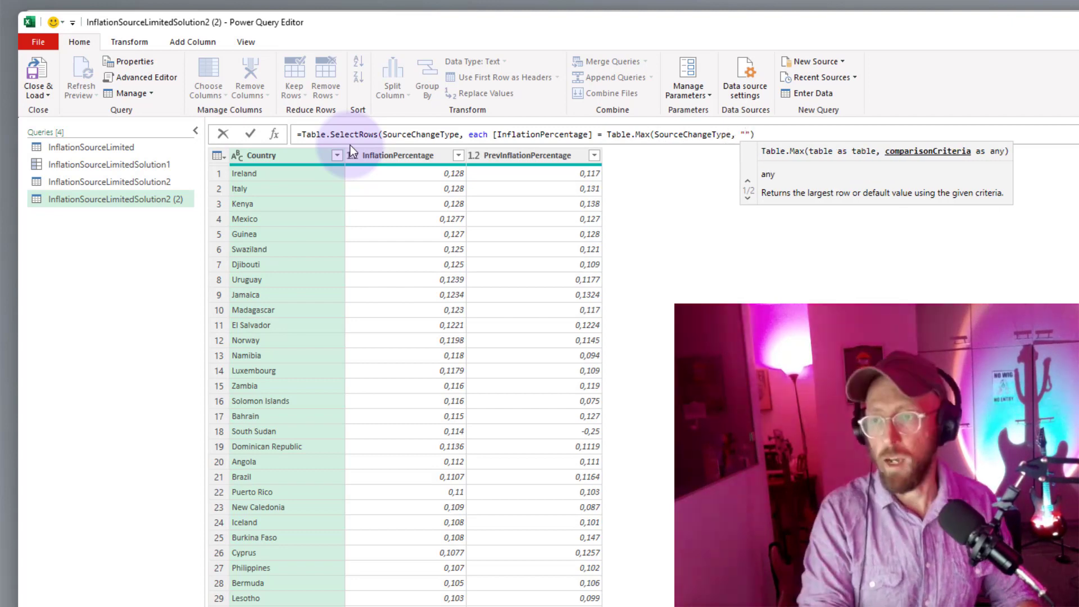
pyautogui.write('nflationPercentage')
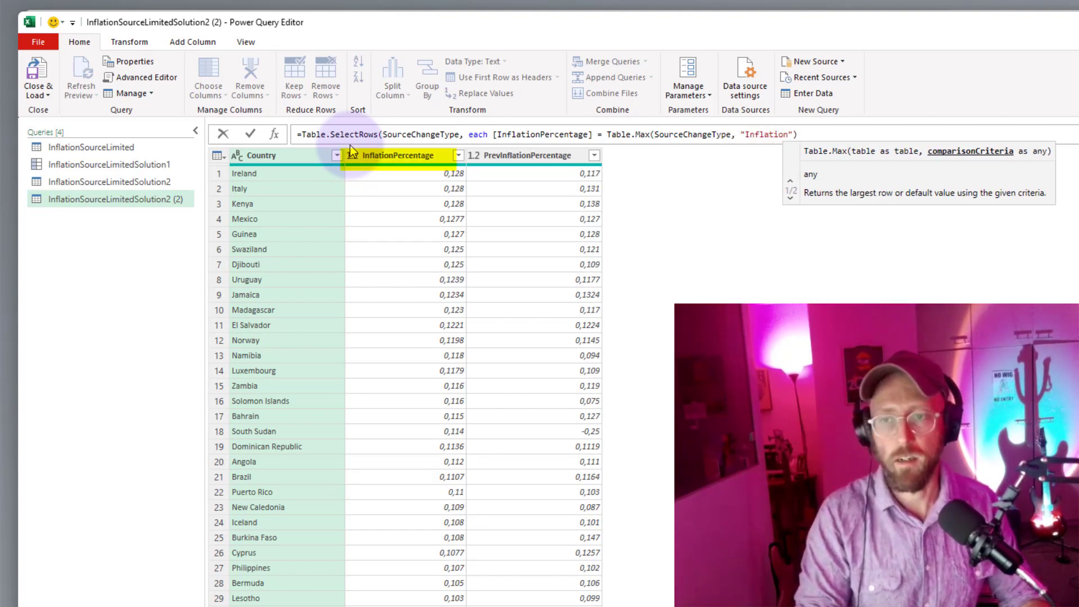
# Append the field access [InflationPercentage] to the Table.Max record, close the Table.SelectRows formula and apply it.
pyautogui.press('End')
pyautogui.doubleClick(774, 137)
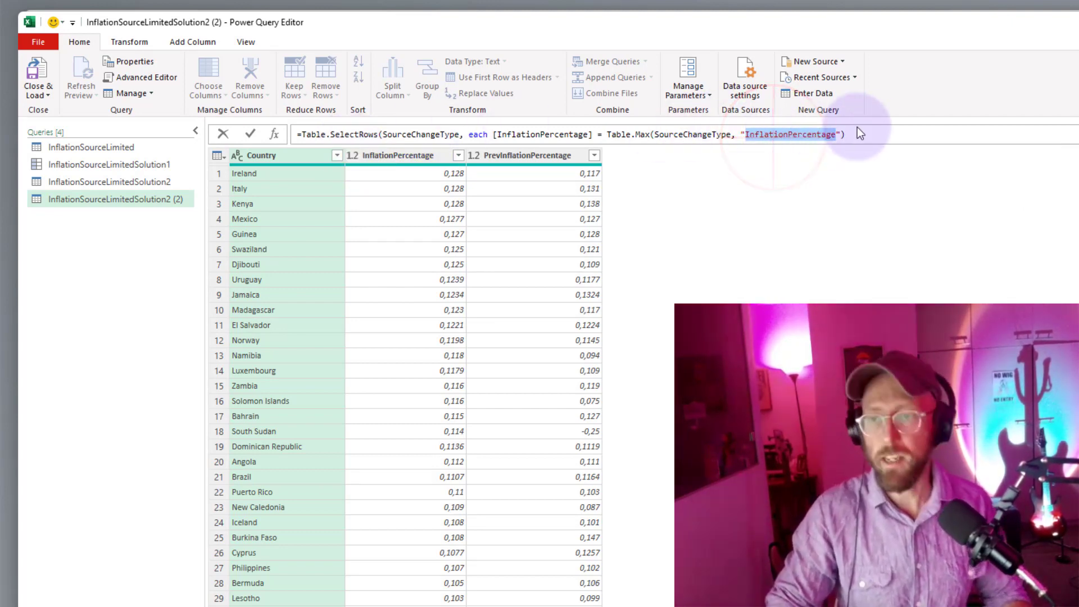
pyautogui.click(870, 134)
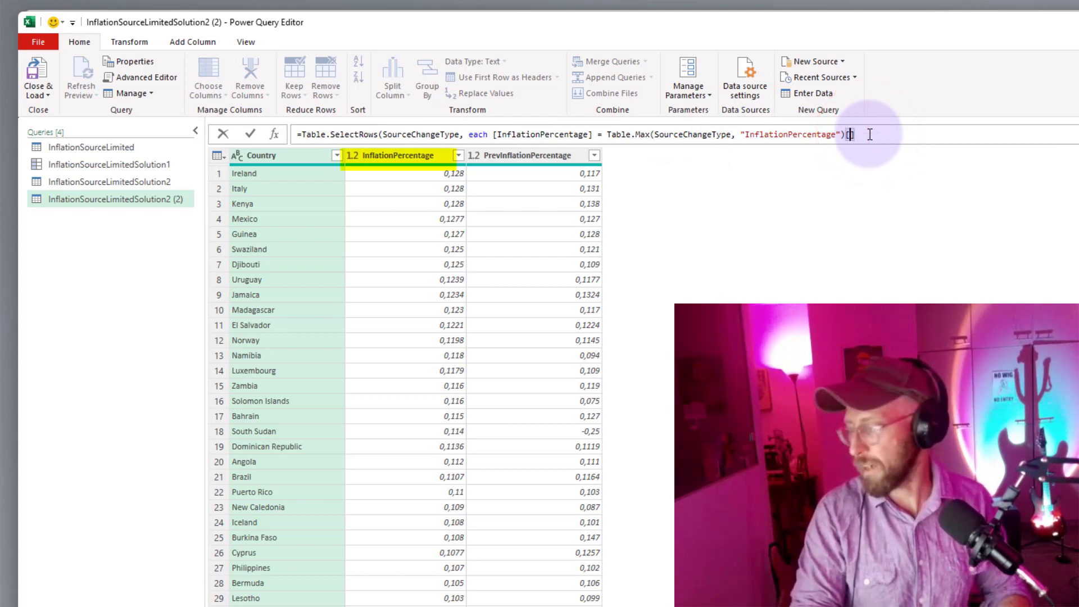
pyautogui.write(')')
pyautogui.press('Return')
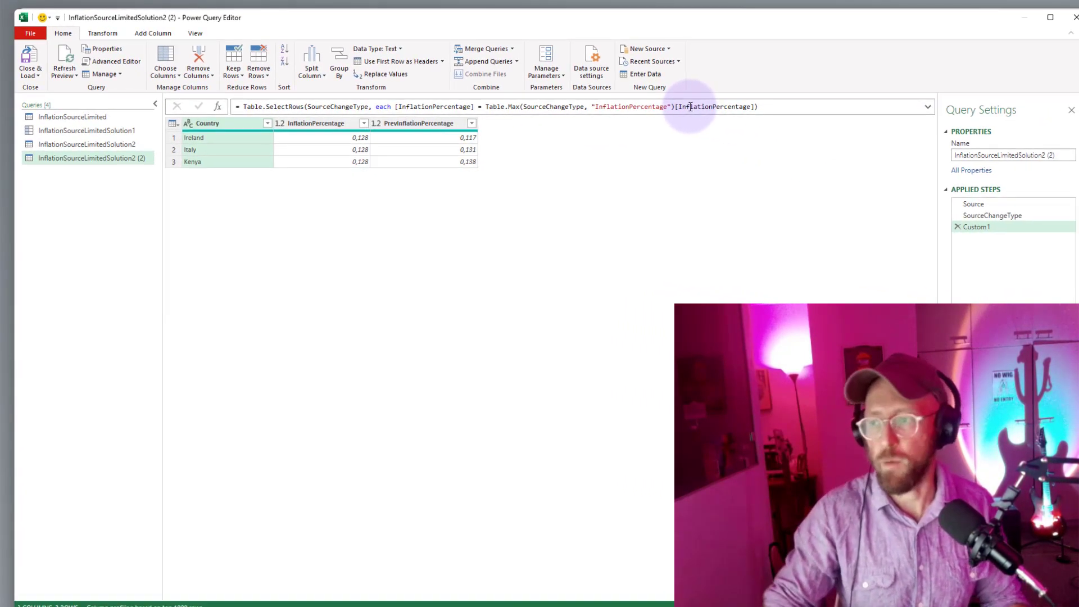
# Rename the duplicated query as InflationSourceLimitedSolution3 and compare its rows with the Solution1 record and the InflationSourceLimited table.
pyautogui.click(611, 166)
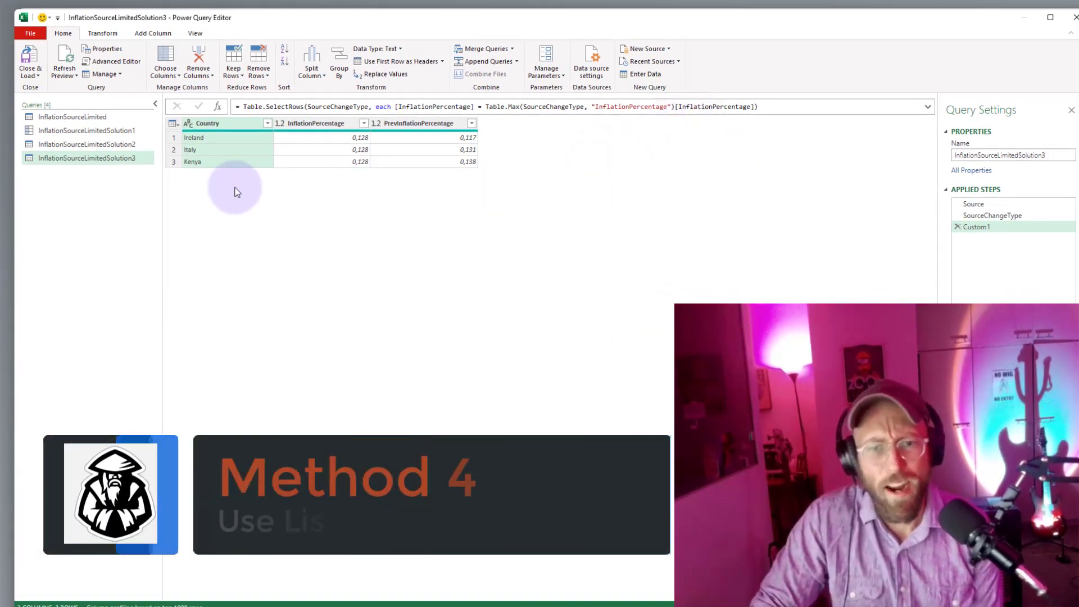
pyautogui.click(108, 133)
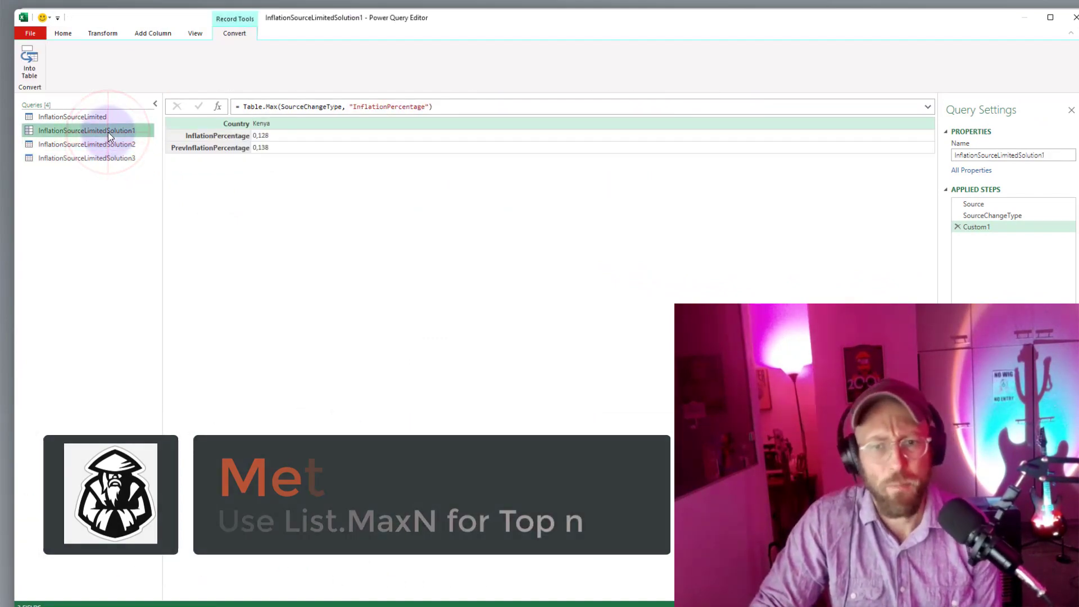
pyautogui.click(103, 121)
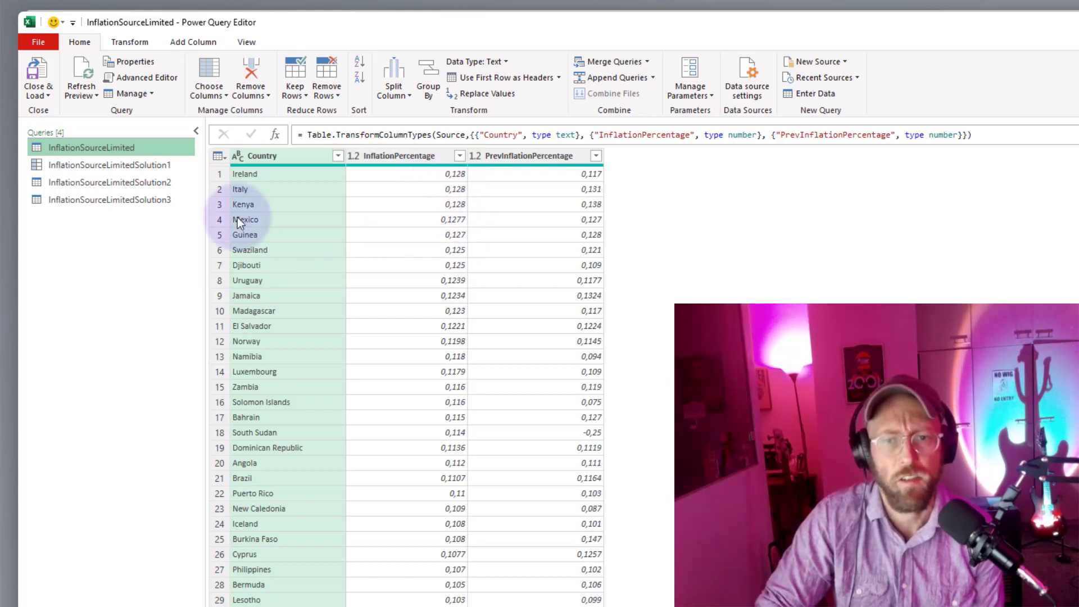
pyautogui.click(137, 198)
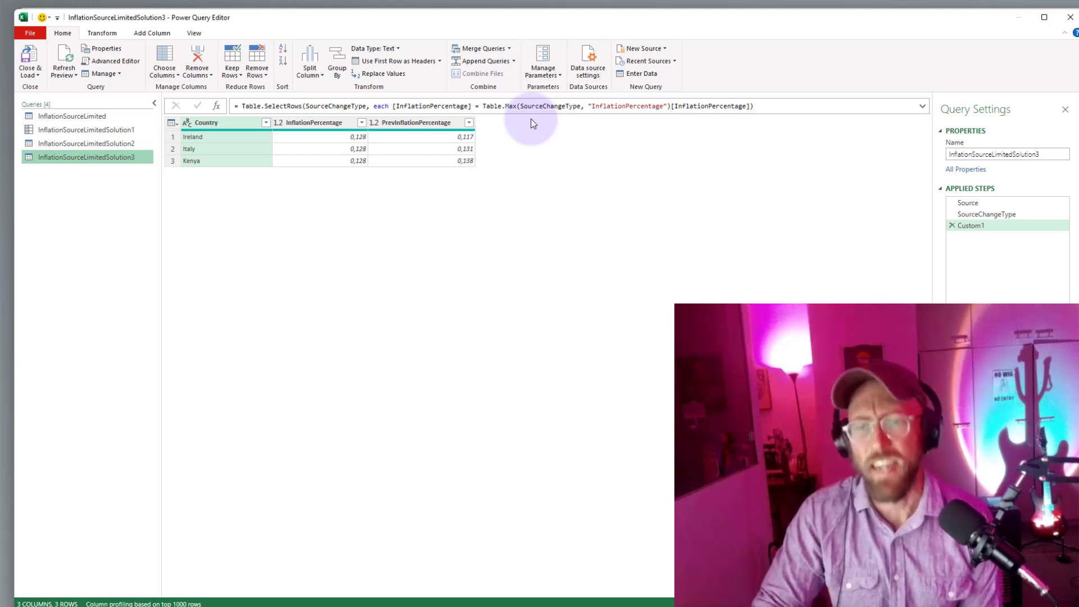
# Duplicate InflationSourceLimitedSolution3 as InflationSourceLimitedSolution4 and delete the copy's Custom1 step.
pyautogui.rightClick(109, 159)
pyautogui.click(147, 219)
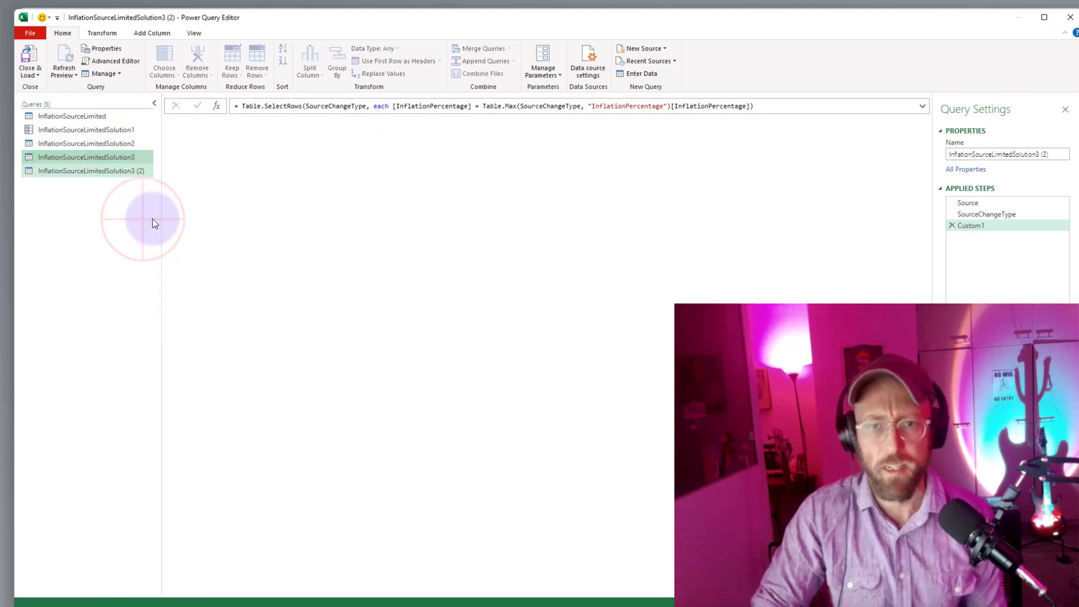
pyautogui.click(951, 226)
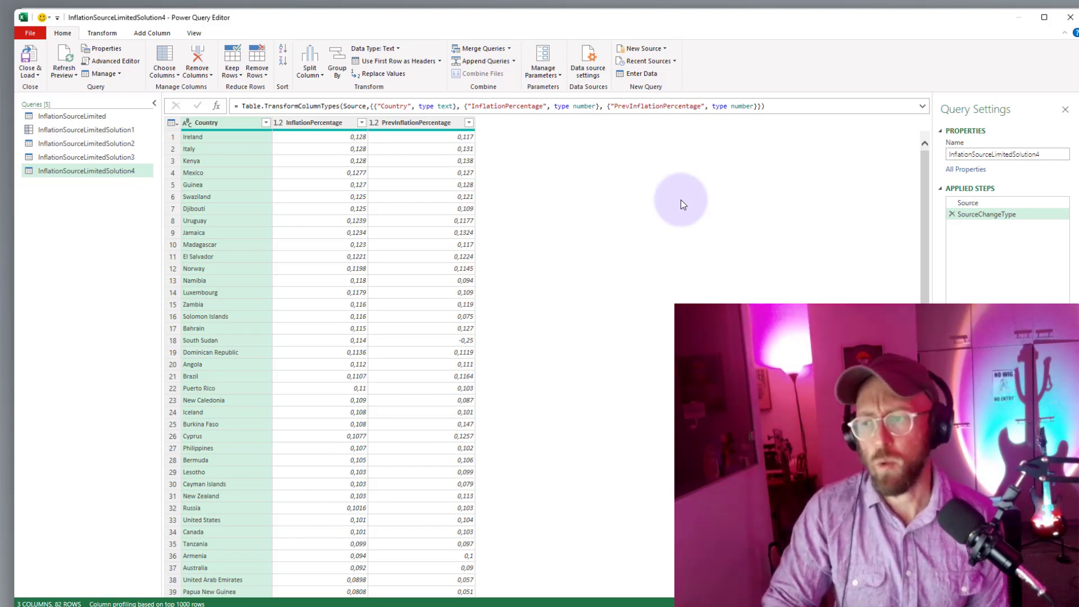
# Add a custom step based on SourceChangeType and put List.MaxN( in front of the reference in its formula.
pyautogui.click(216, 105)
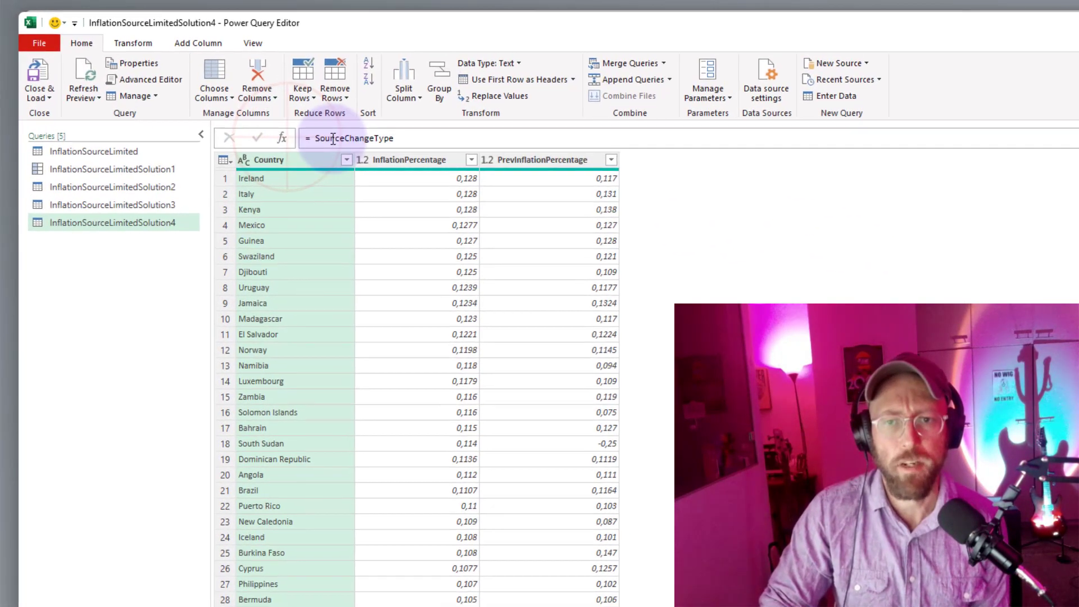
pyautogui.click(313, 138)
pyautogui.write('li')
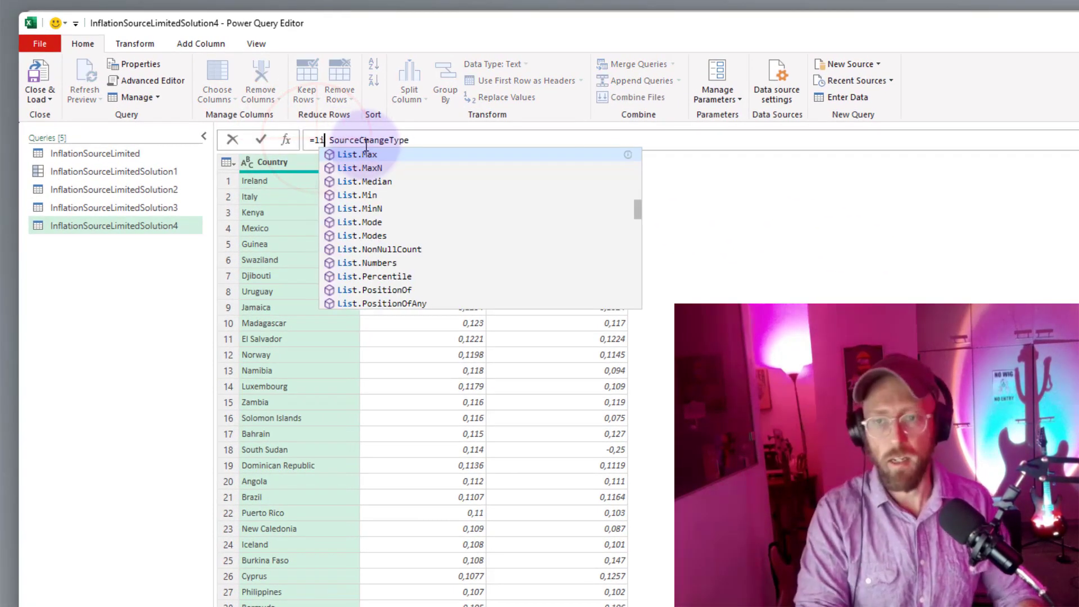
pyautogui.write('st')
pyautogui.write('.max')
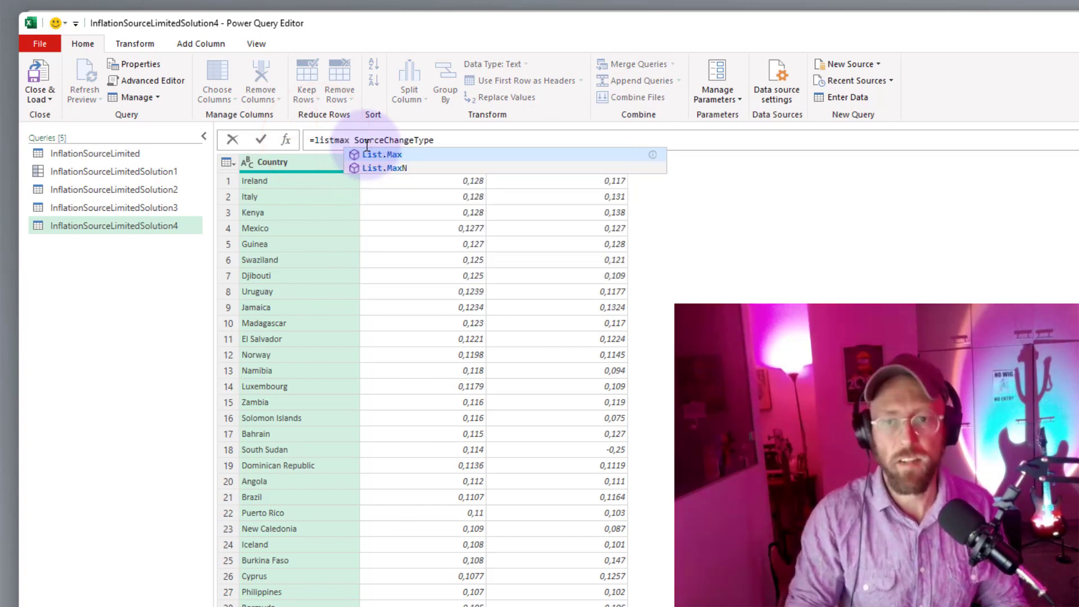
pyautogui.press('Down')
pyautogui.press('Tab')
pyautogui.write('(')
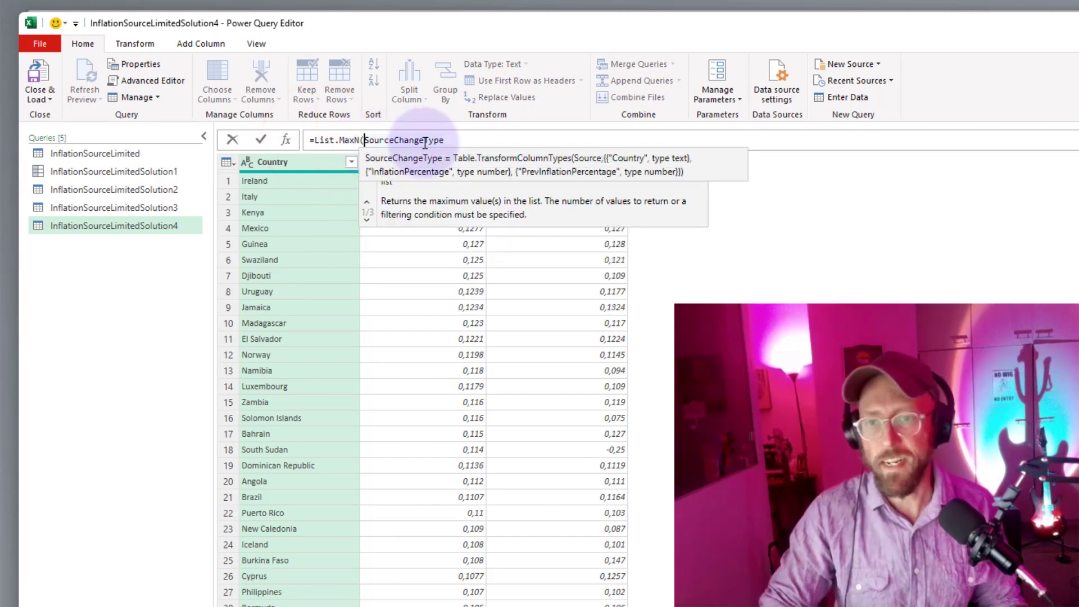
# Extend the List.MaxN argument to the column reference SourceChangeType[InflationPercentage].
pyautogui.click(447, 140)
pyautogui.write('[Infl')
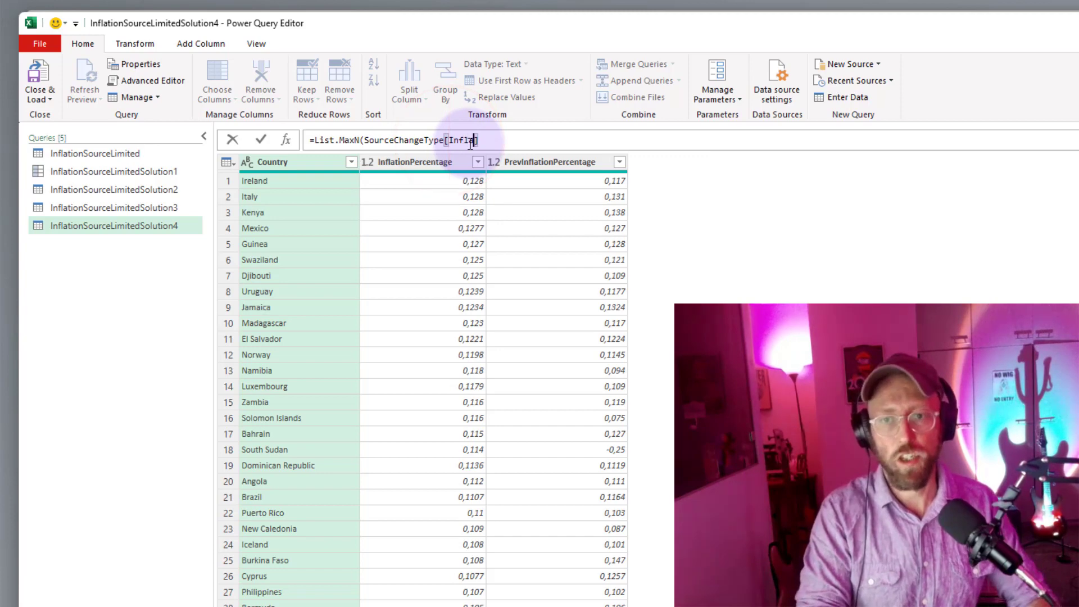
pyautogui.write('ationPerce')
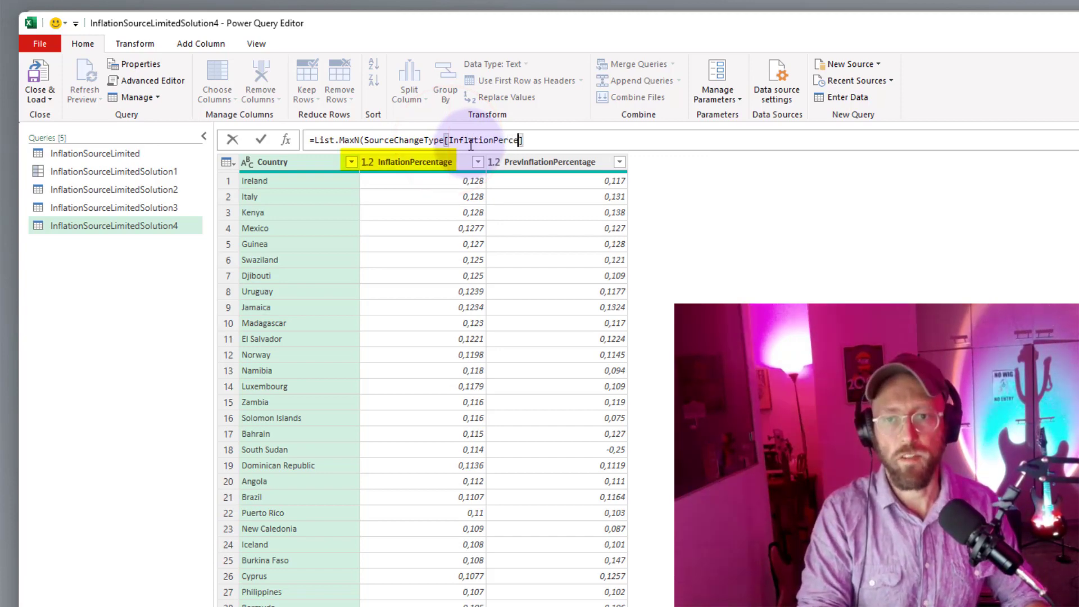
pyautogui.write('ntage')
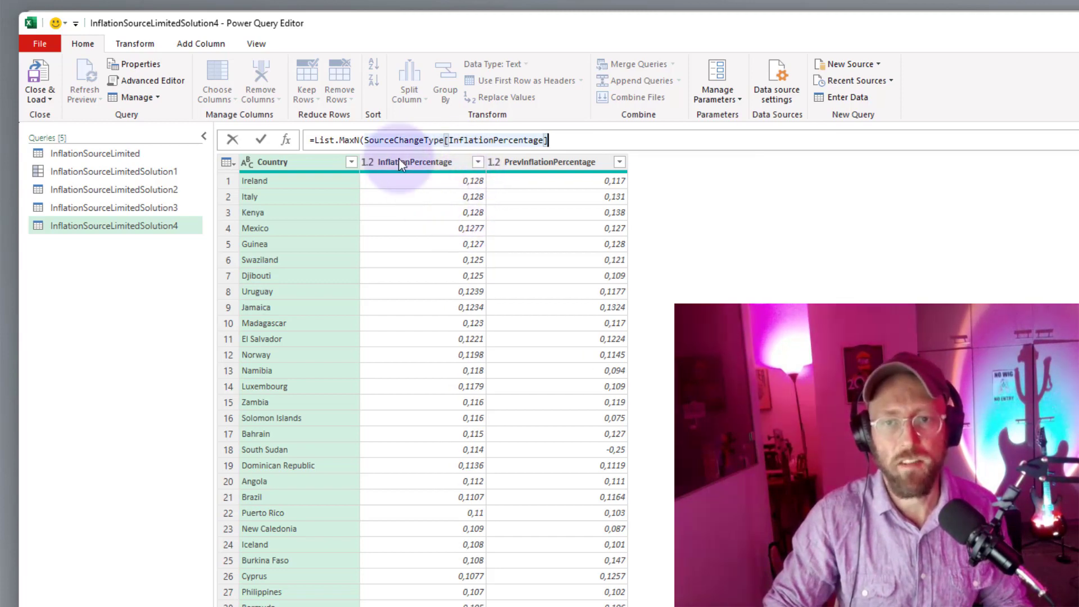
# Wrap the SourceChangeType[InflationPercentage] column in List.Distinct inside the List.MaxN formula.
pyautogui.click(364, 140)
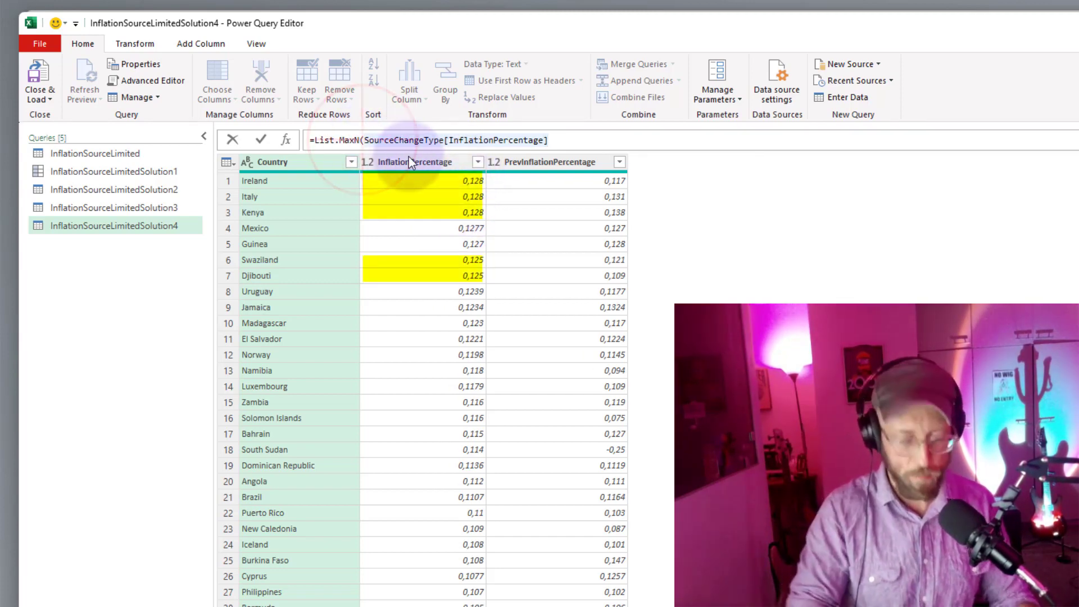
pyautogui.press('Left')
pyautogui.write('1')
pyautogui.press('BackSpace')
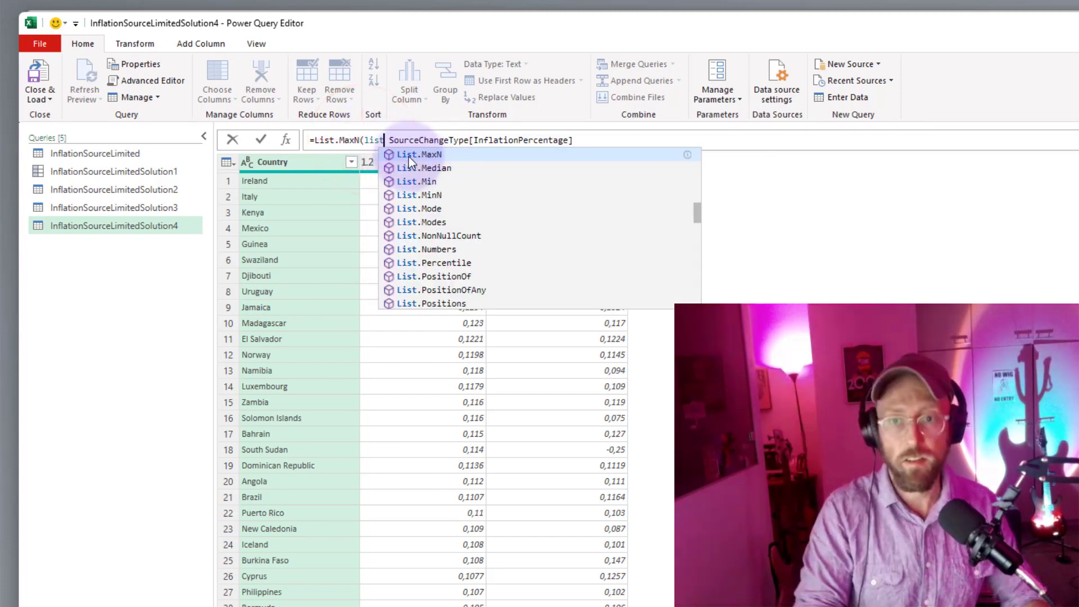
pyautogui.write('listdis')
pyautogui.press('Tab')
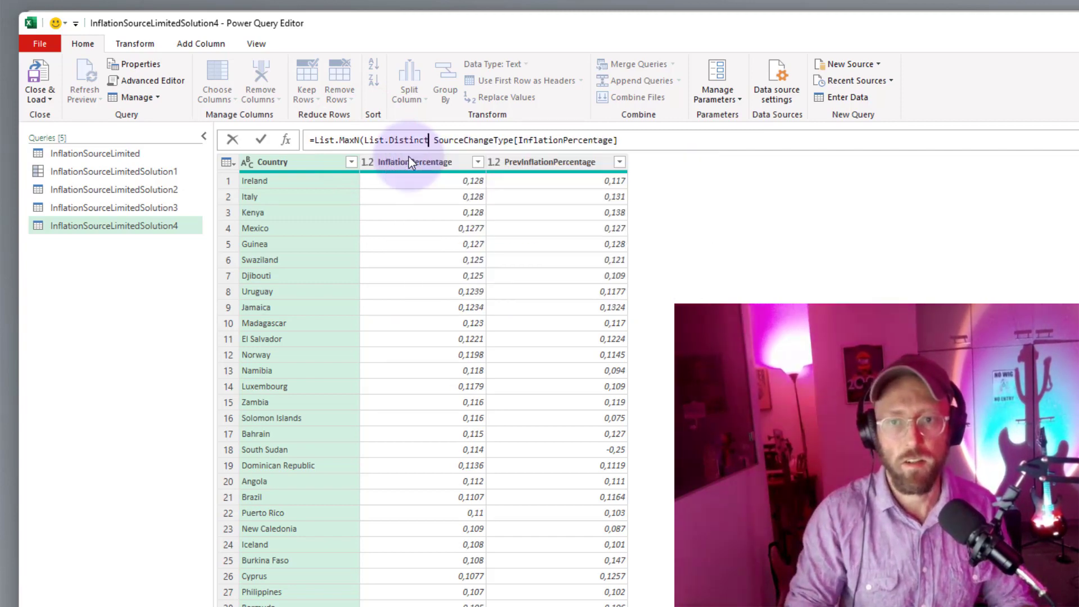
pyautogui.write('(')
pyautogui.press('Delete')
pyautogui.press('End')
pyautogui.write(')')
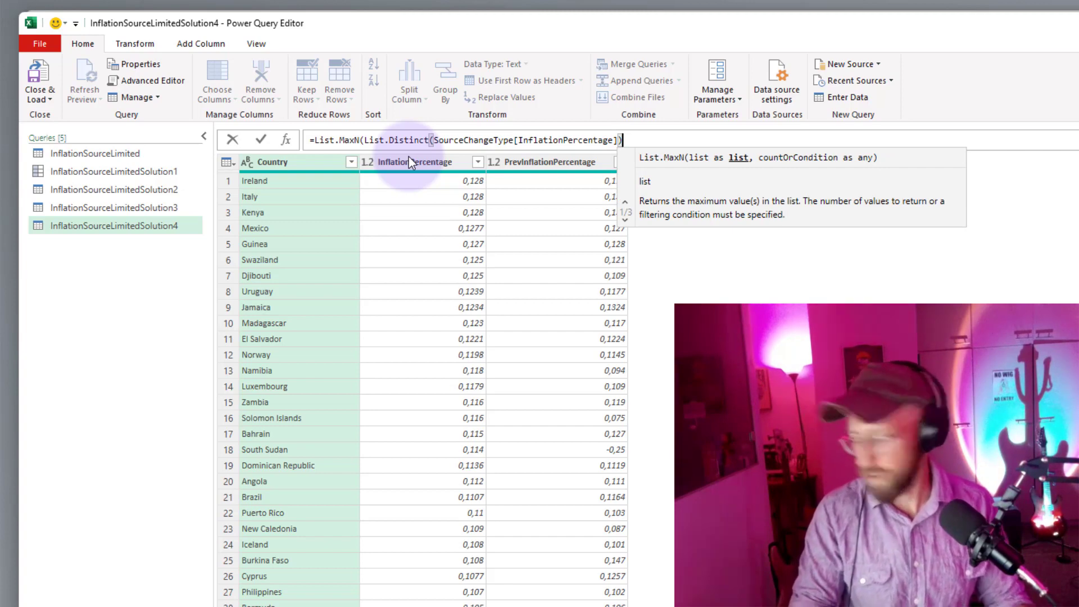
pyautogui.write(',')
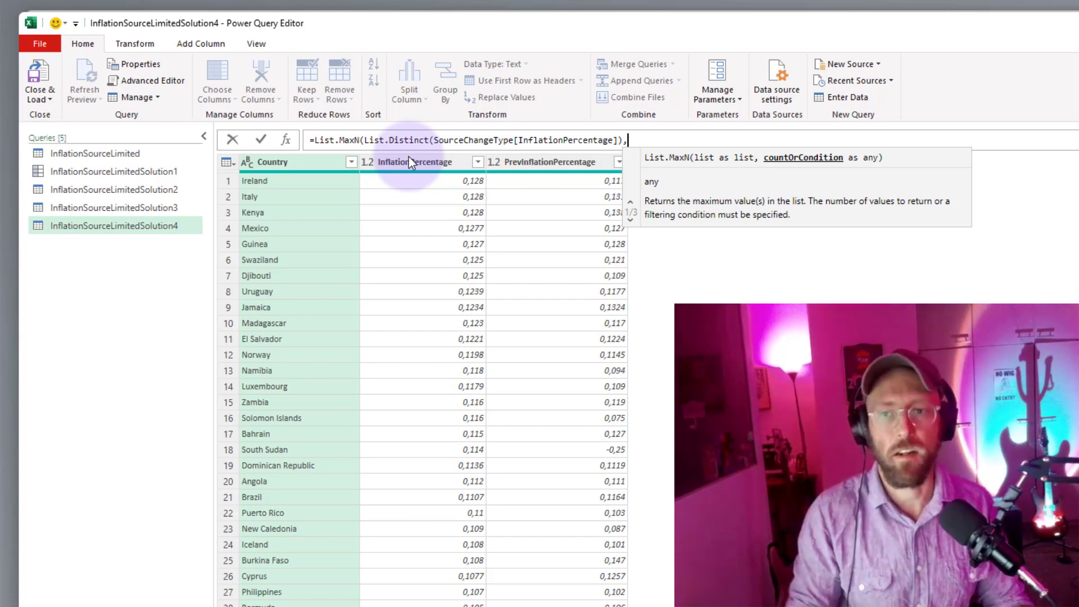
# Set the List.MaxN count argument to 5, close the formula and apply it.
pyautogui.write('1')
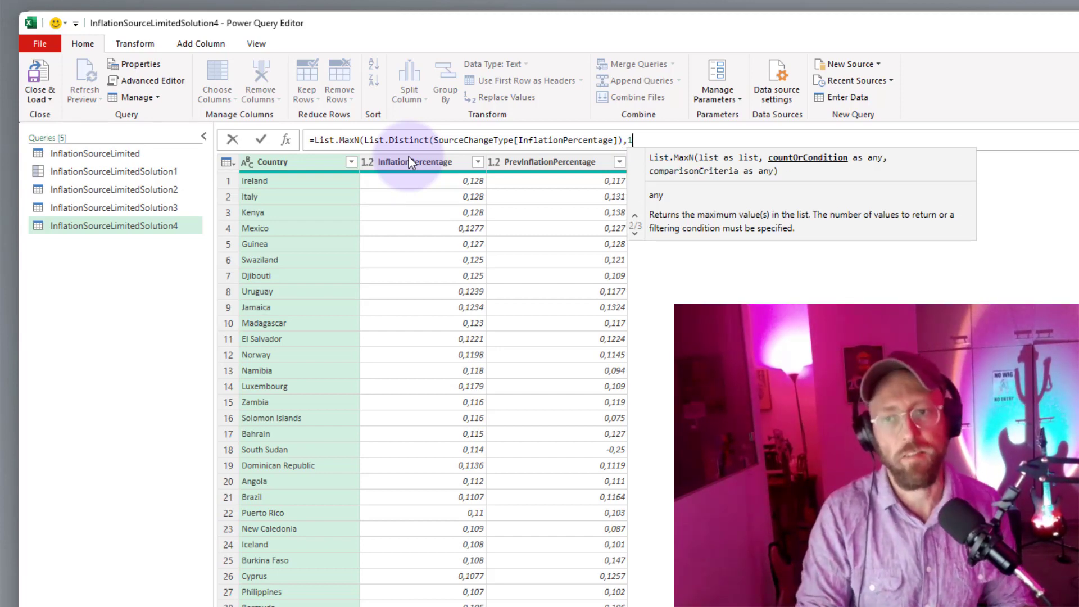
pyautogui.press('BackSpace')
pyautogui.write('2')
pyautogui.press('BackSpace')
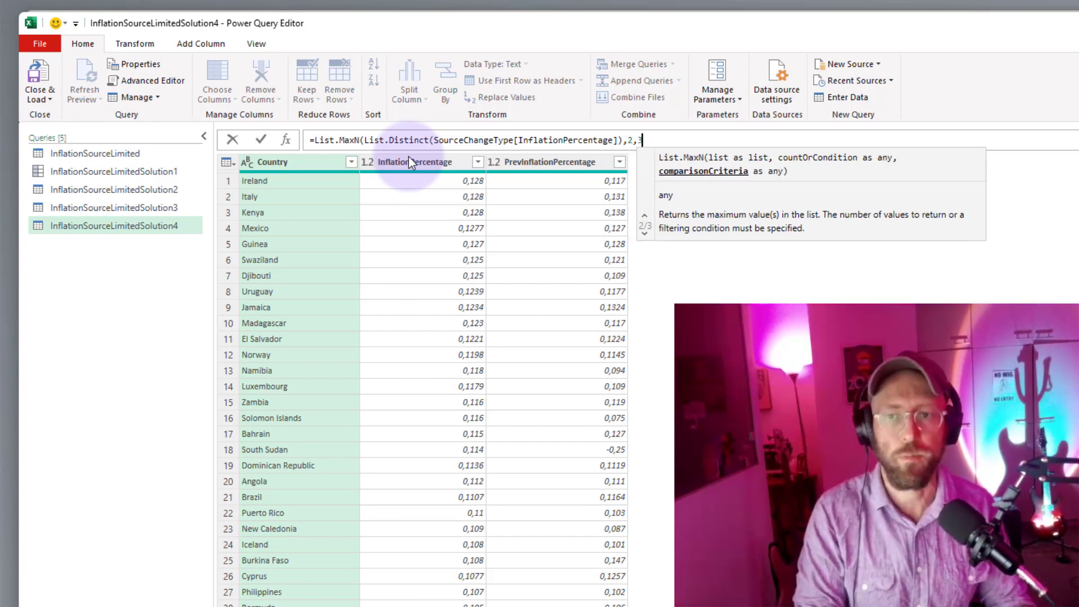
pyautogui.write('5)')
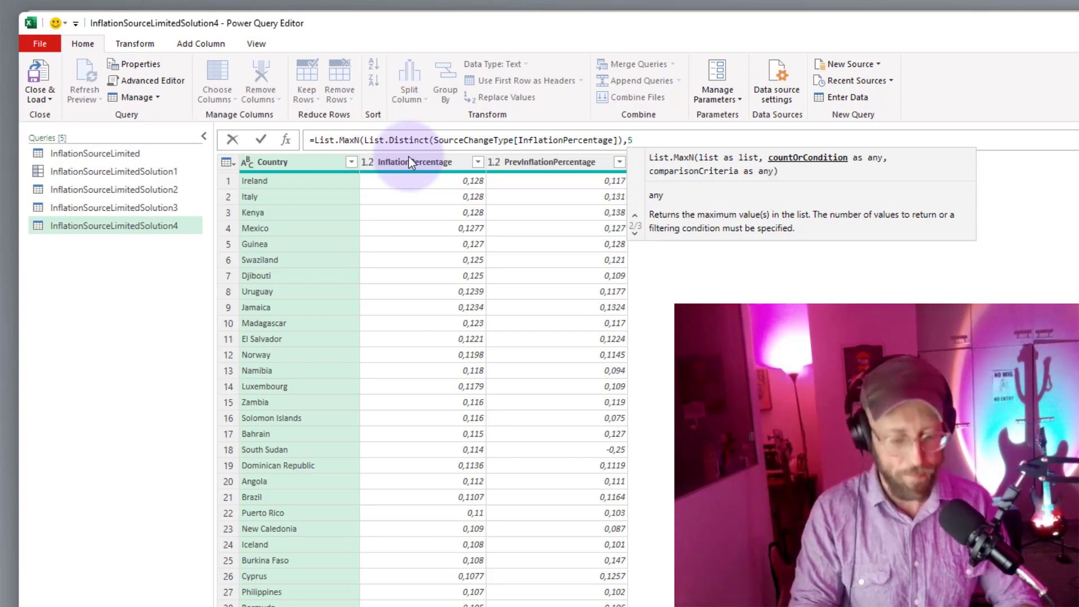
pyautogui.press('Return')
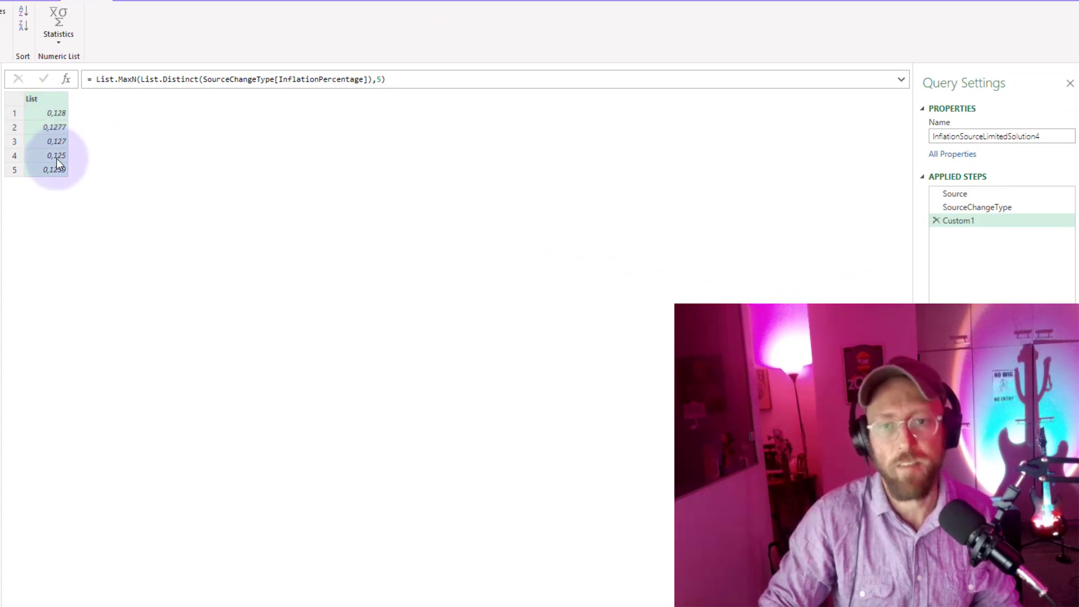
# Compare the highest InflationPercentage values in the SourceChangeType step with the list returned by Custom1.
pyautogui.click(1001, 209)
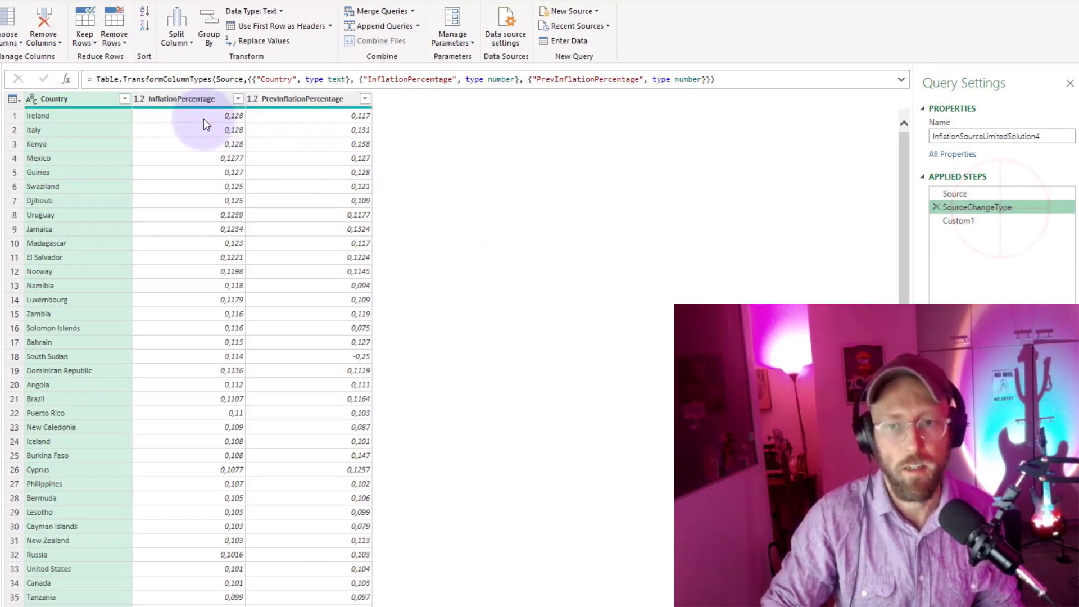
pyautogui.click(217, 130)
pyautogui.click(231, 159)
pyautogui.click(233, 173)
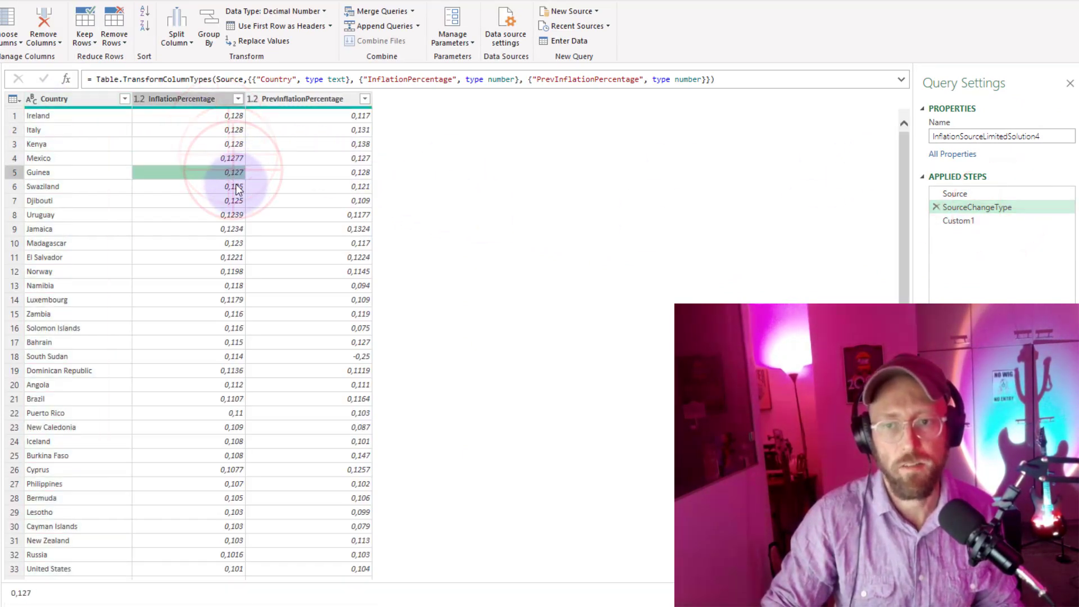
pyautogui.click(236, 185)
pyautogui.click(237, 200)
pyautogui.click(966, 220)
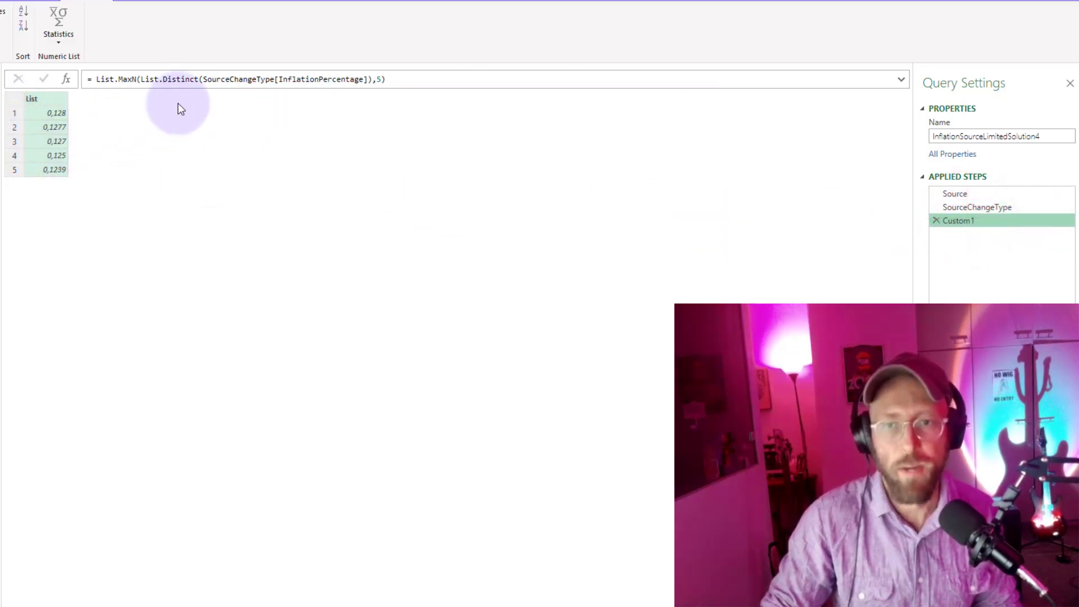
# Review the List.MaxN formula in Custom1 alongside the SourceChangeType table it draws from.
pyautogui.moveTo(96, 81); pyautogui.dragTo(410, 82)
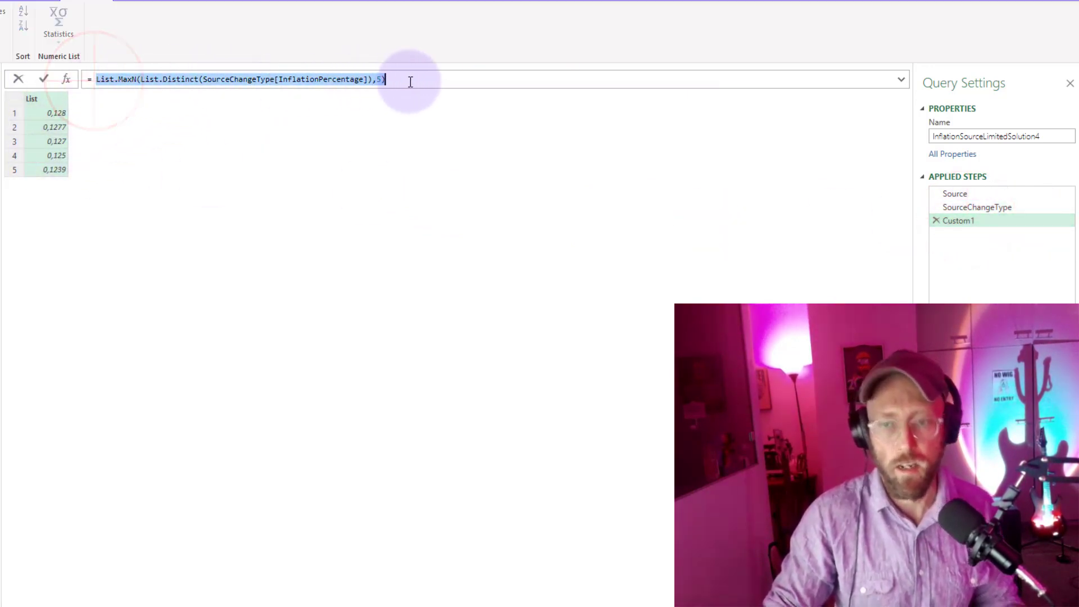
pyautogui.click(368, 136)
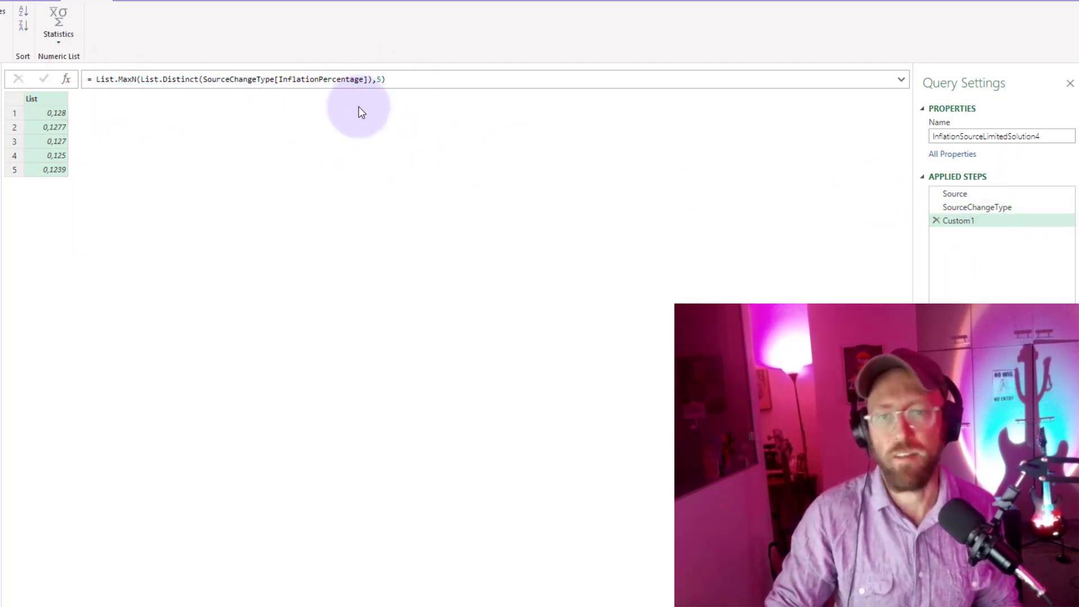
pyautogui.click(985, 207)
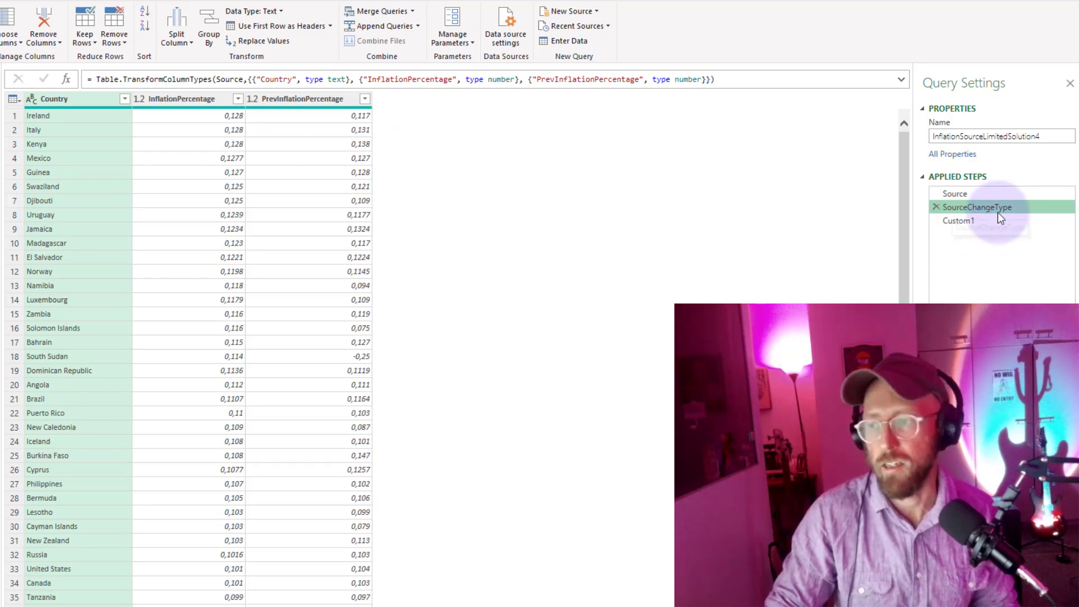
pyautogui.click(991, 219)
pyautogui.moveTo(388, 79); pyautogui.dragTo(98, 77)
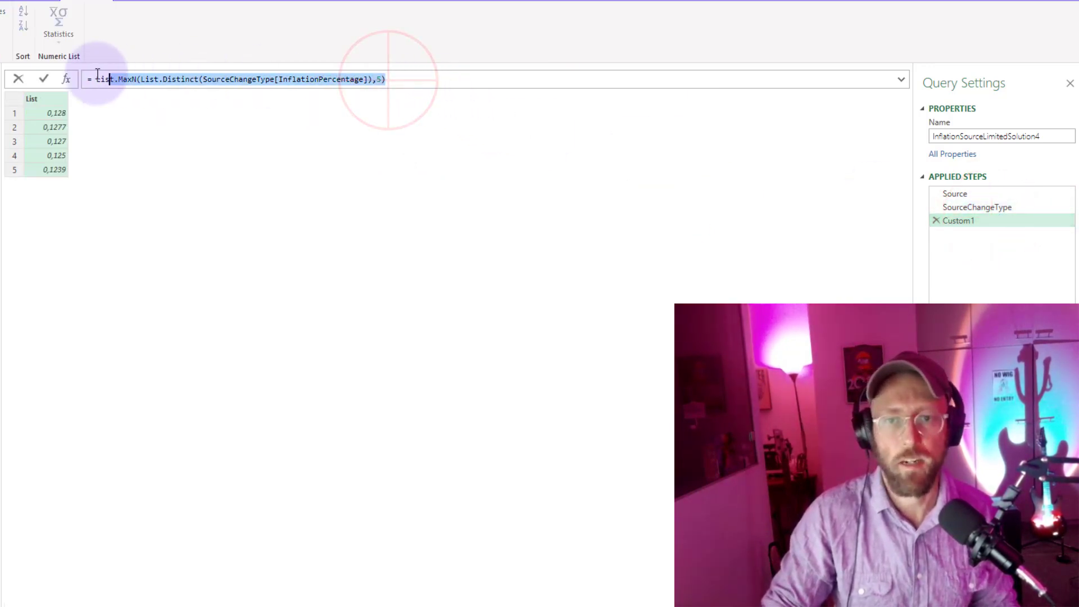
pyautogui.click(287, 169)
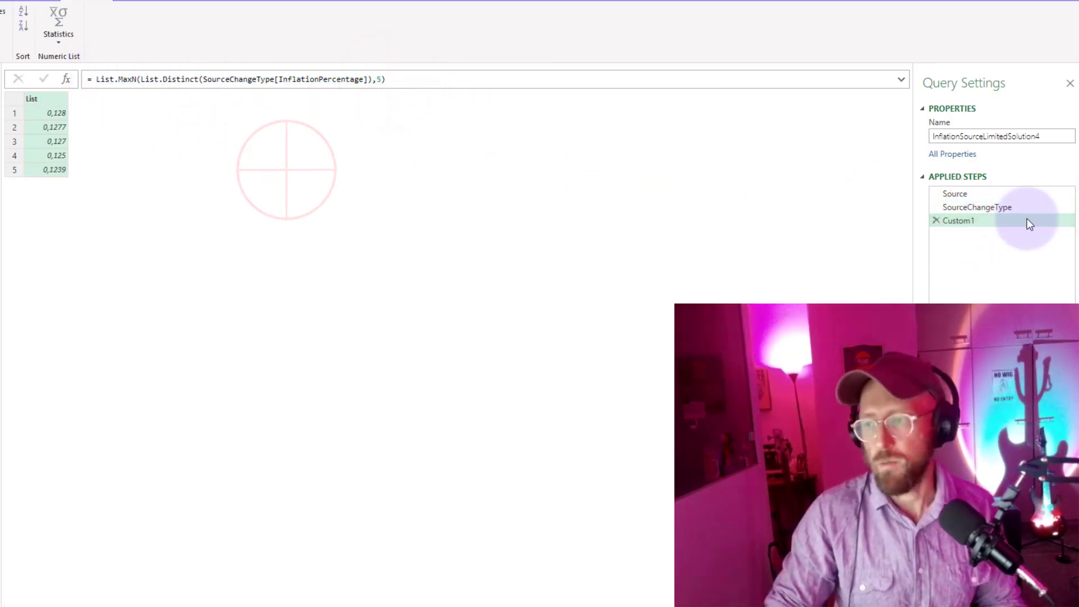
pyautogui.click(770, 219)
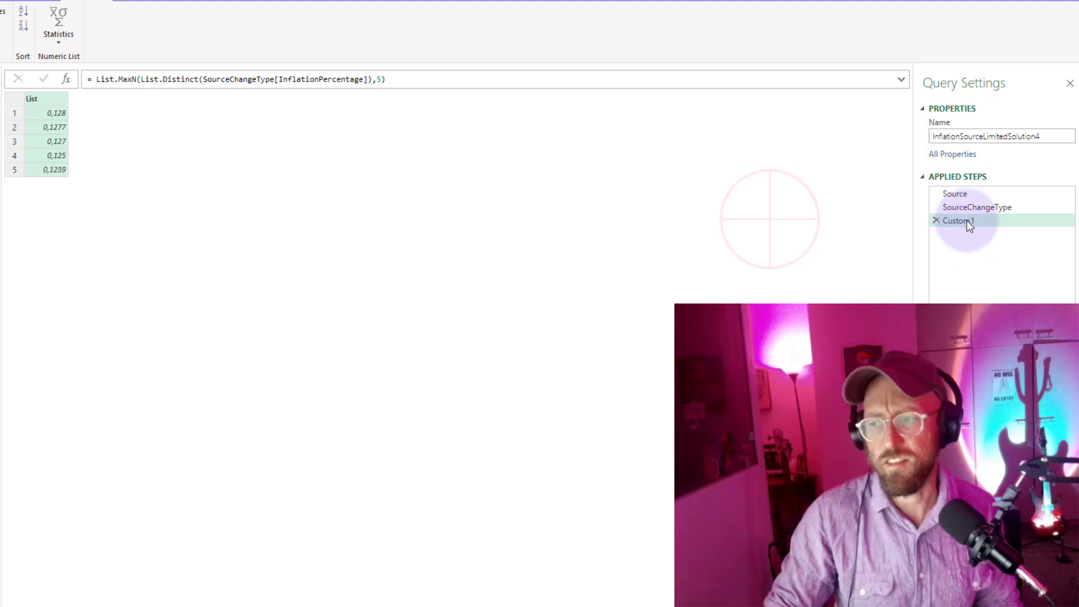
# Add a custom step after Custom1 and make its formula reference SourceChangeType instead.
pyautogui.click(67, 80)
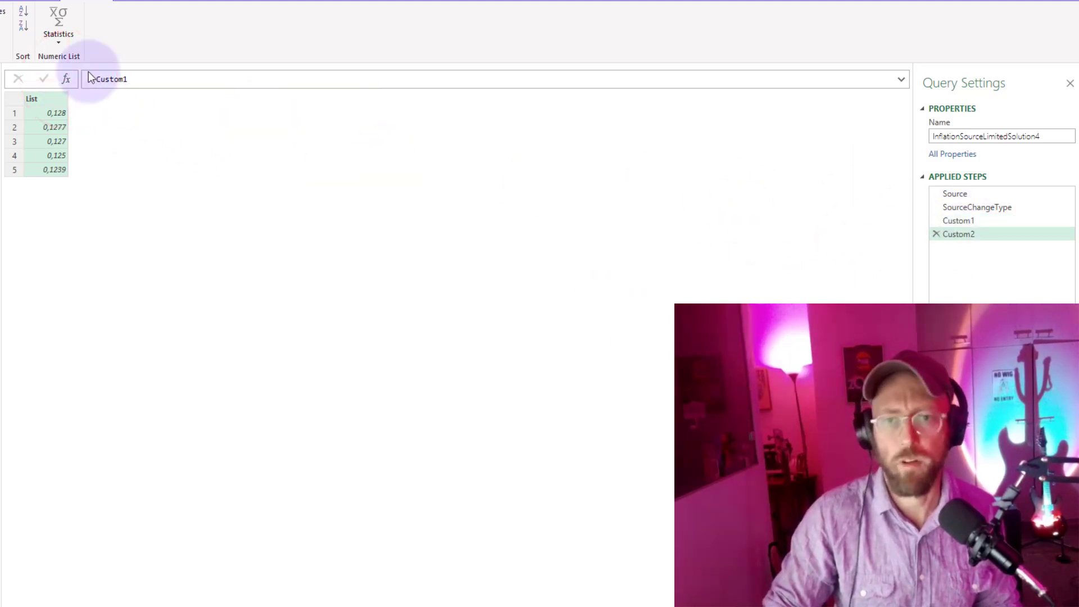
pyautogui.doubleClick(109, 78)
pyautogui.write('Source')
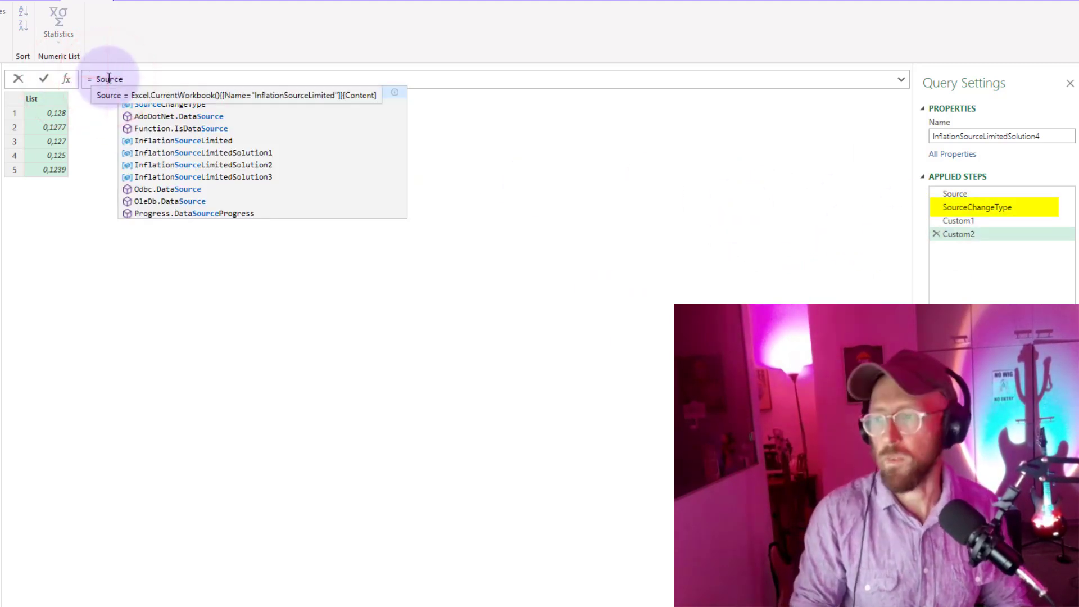
pyautogui.press('Down')
pyautogui.press('Tab')
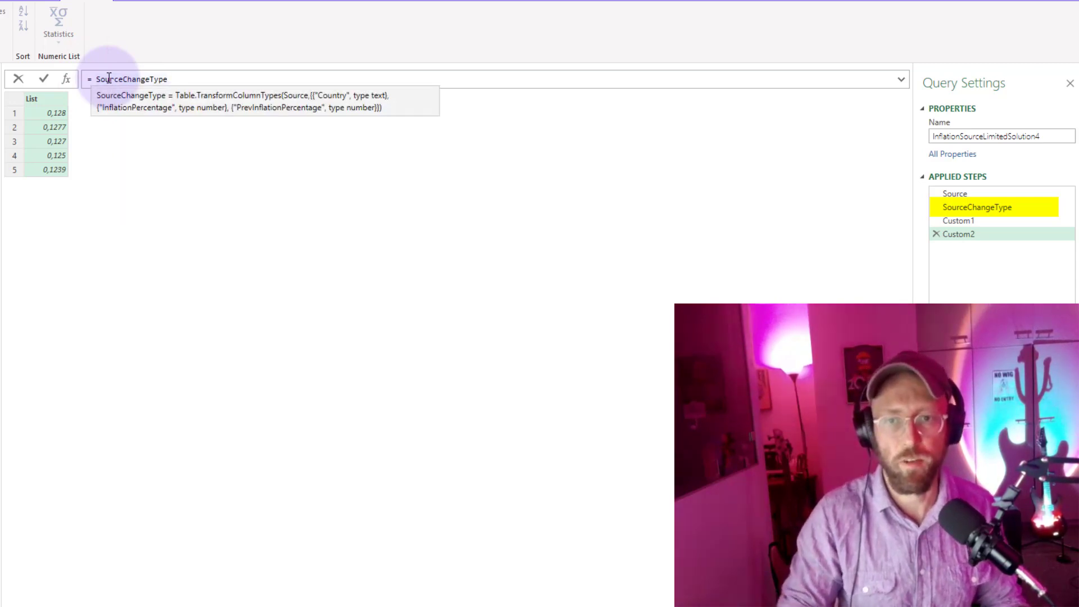
pyautogui.hotkey('shift', 'Return')
pyautogui.press('Return')
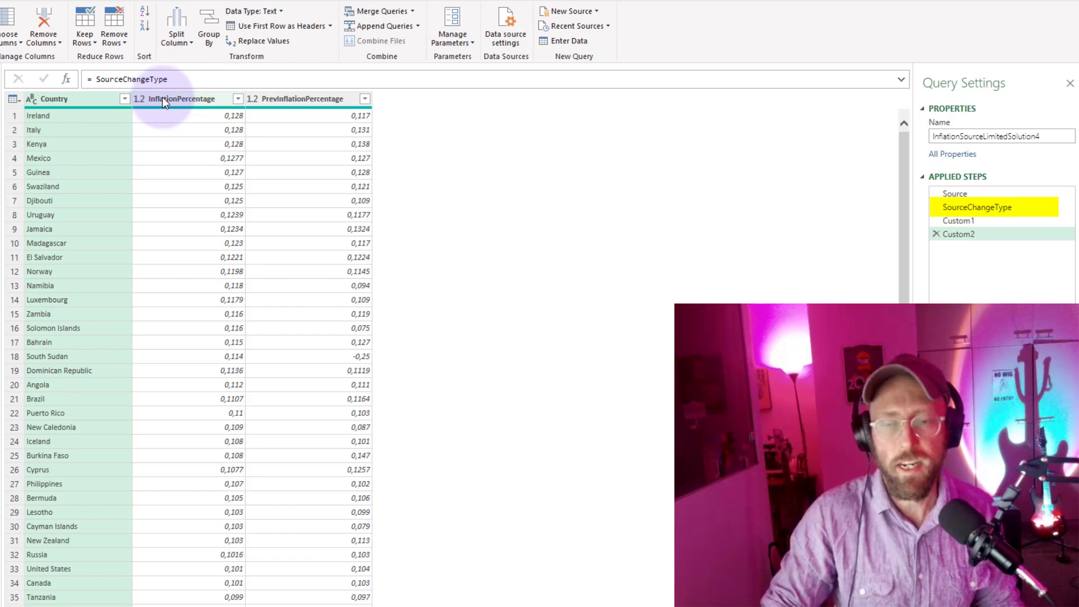
# Insert Table.SelectRows( in front of SourceChangeType in the Custom2 formula.
pyautogui.click(96, 79)
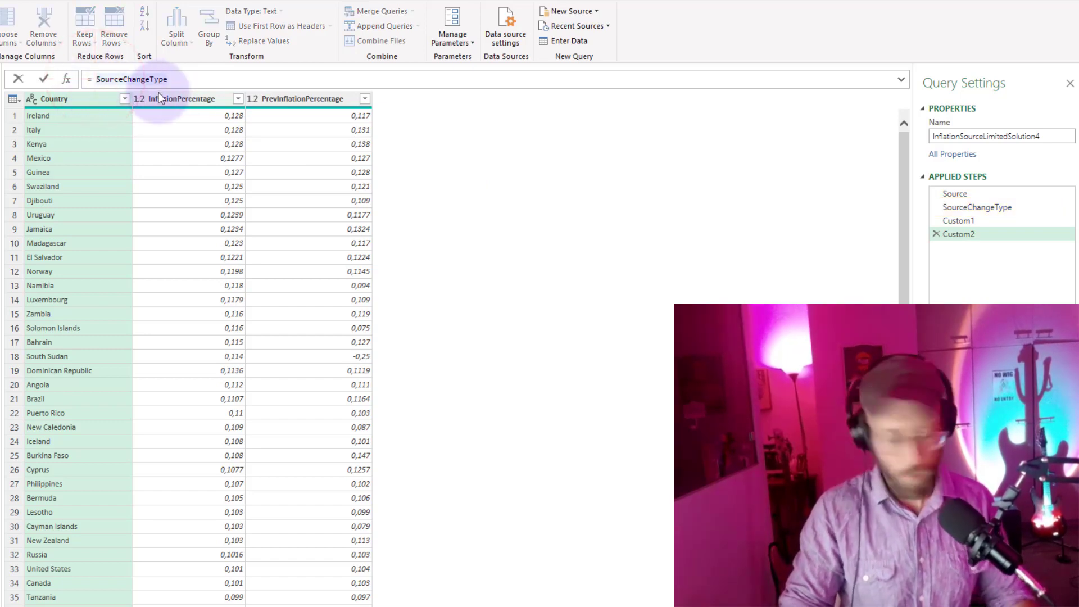
pyautogui.write('tablesel')
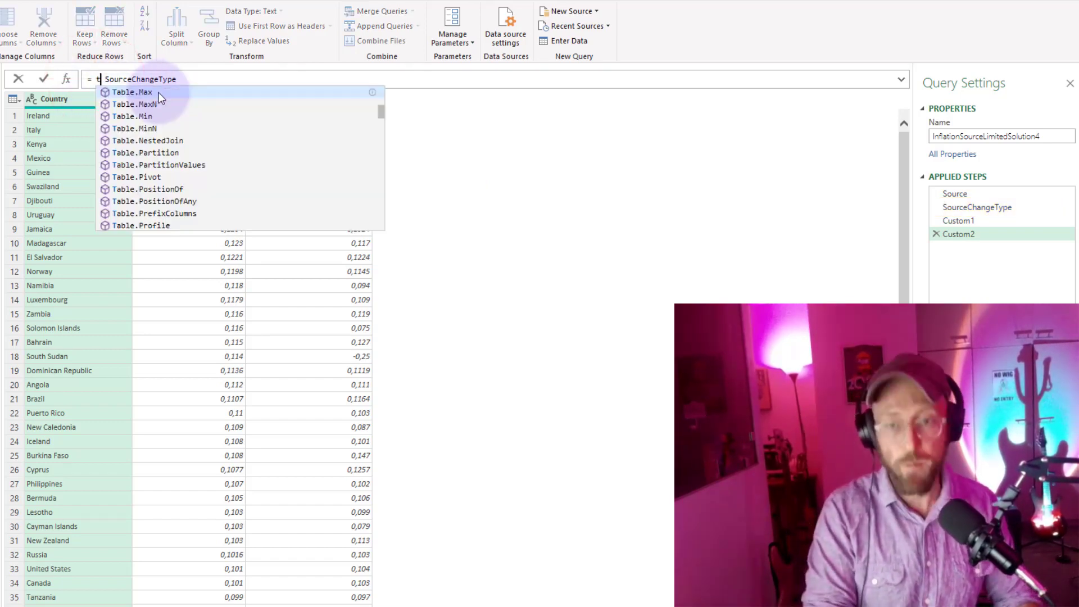
pyautogui.write('e')
pyautogui.press('Down')
pyautogui.press('Tab')
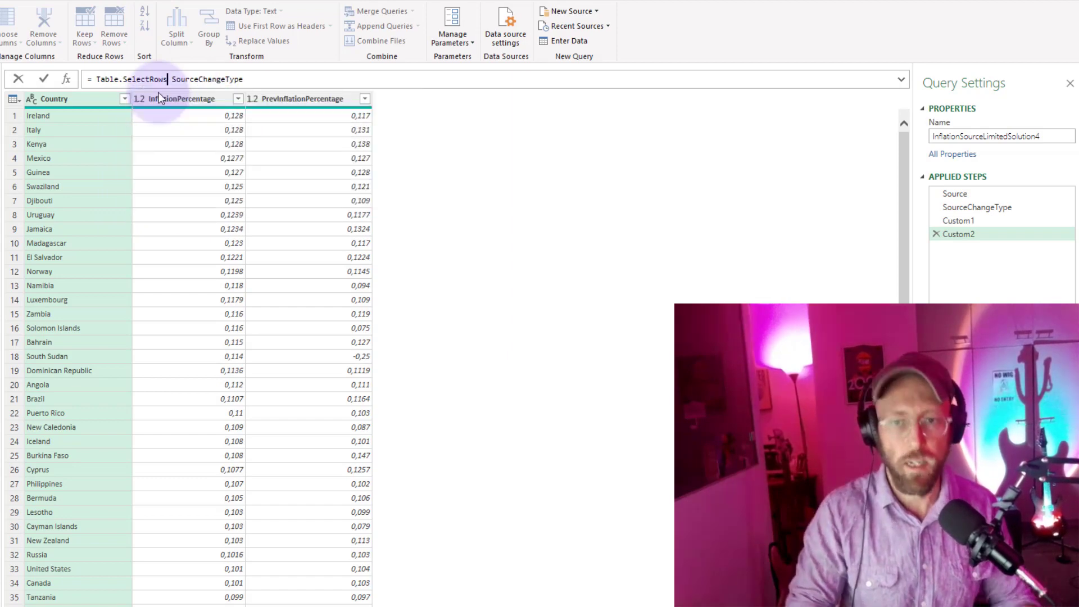
pyautogui.press('Delete')
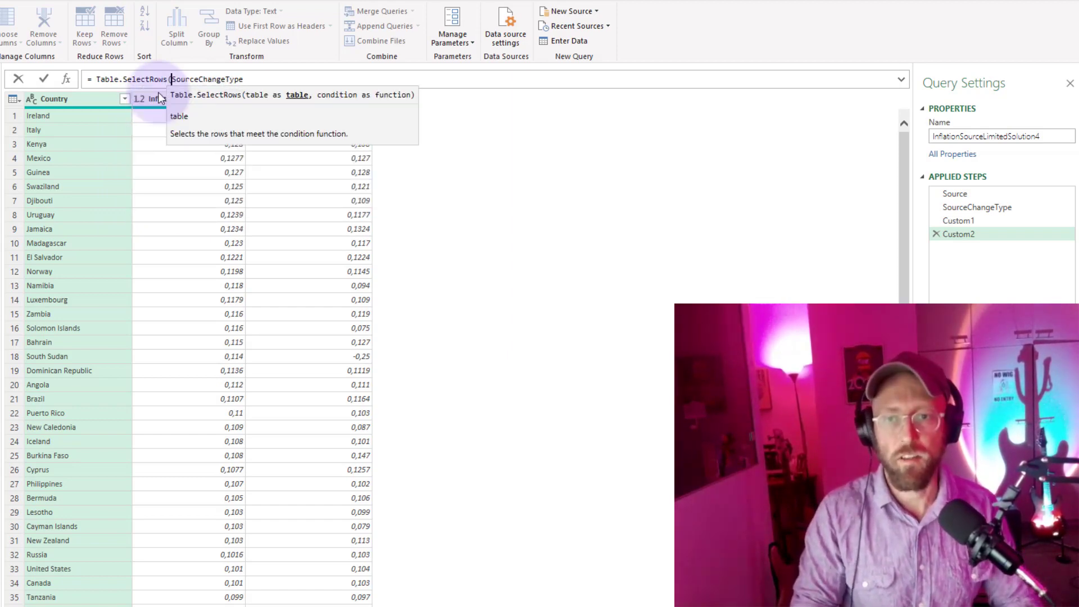
# Add an each List.Contains() condition after SourceChangeType in the Custom2 Table.SelectRows formula.
pyautogui.press('End')
pyautogui.write(', each')
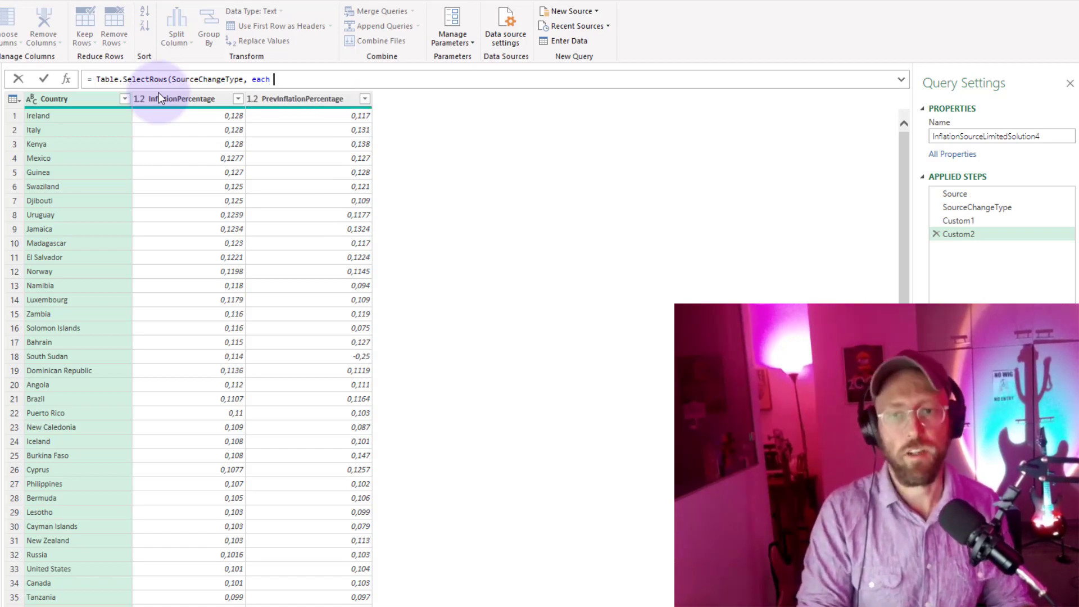
pyautogui.write(' list')
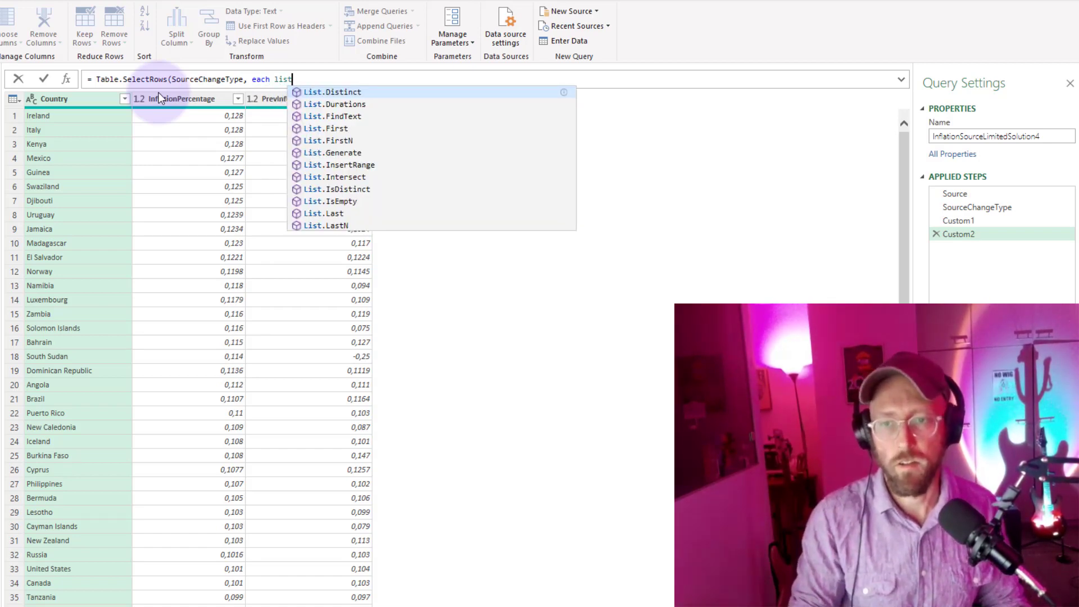
pyautogui.write('cont')
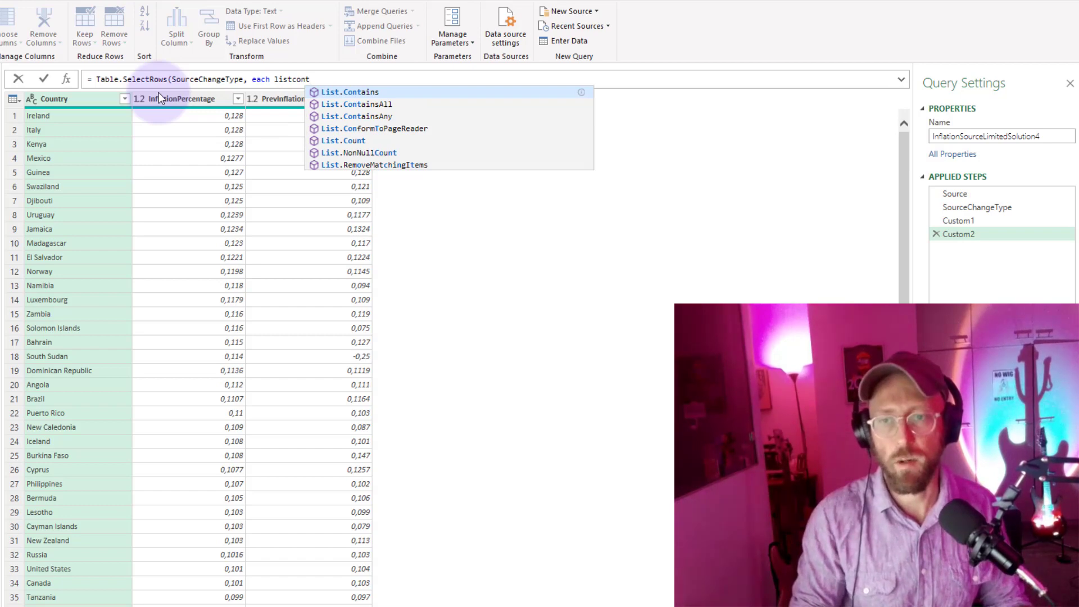
pyautogui.press('Tab')
pyautogui.write('(')
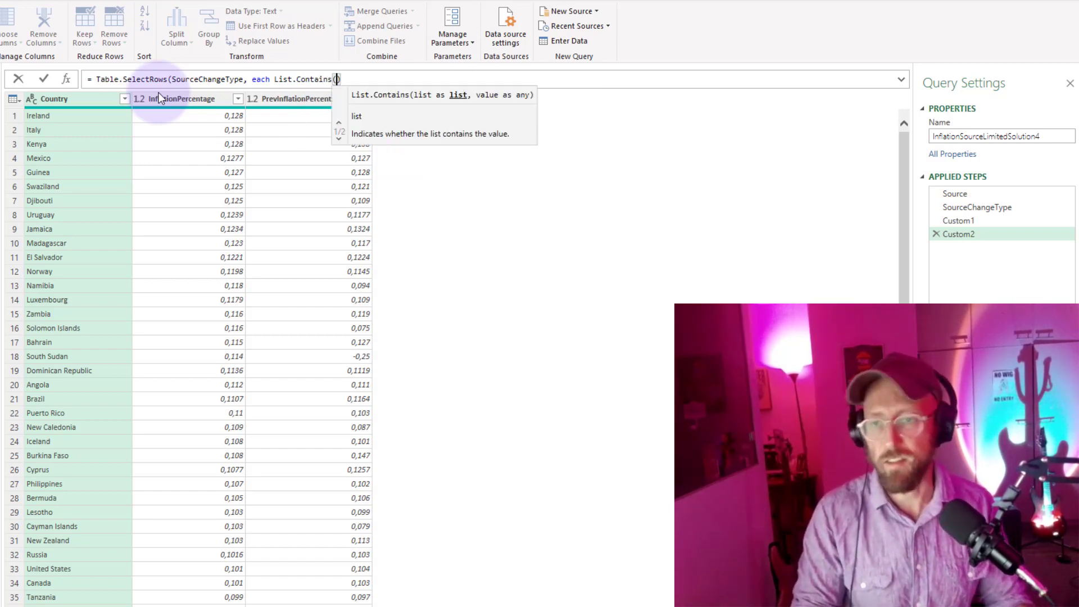
pyautogui.write(')')
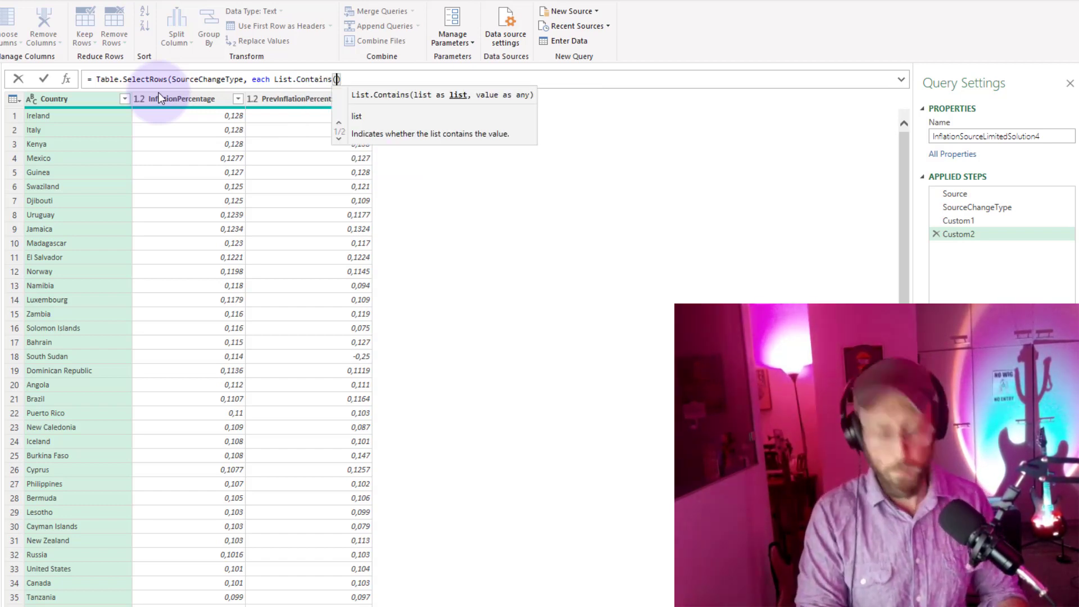
# Insert the copied List.MaxN(List.Distinct(SourceChangeType[InflationPercentage]),5) expression as the list argument of List.Contains, followed by a comma.
pyautogui.write('List.MaxN(List.Distinct(SourceChangeType[InflationPercentage]),5)')
pyautogui.write(',')
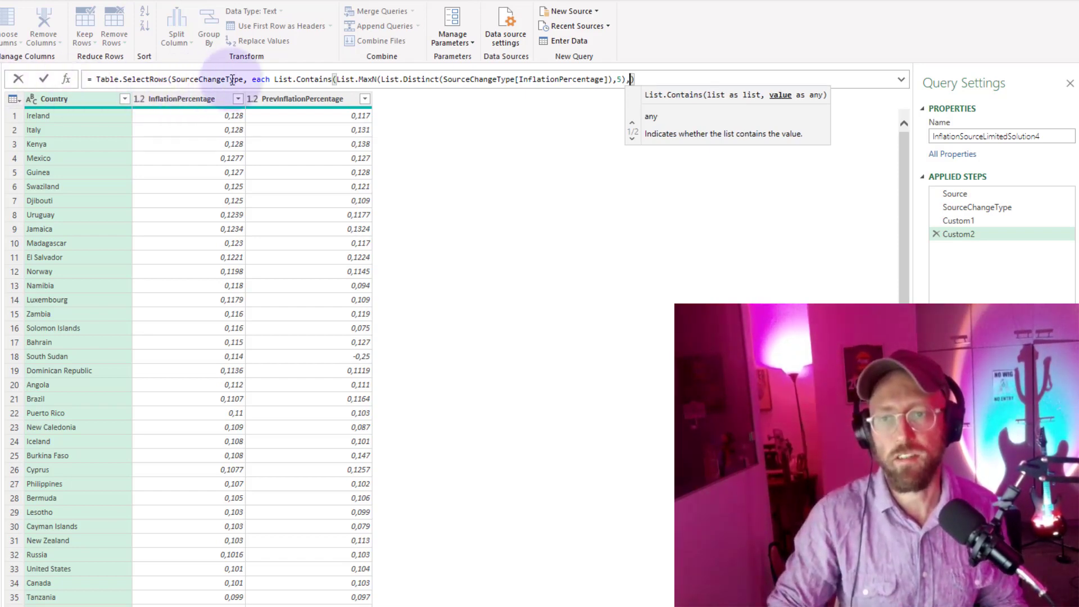
pyautogui.moveTo(339, 78); pyautogui.dragTo(626, 81)
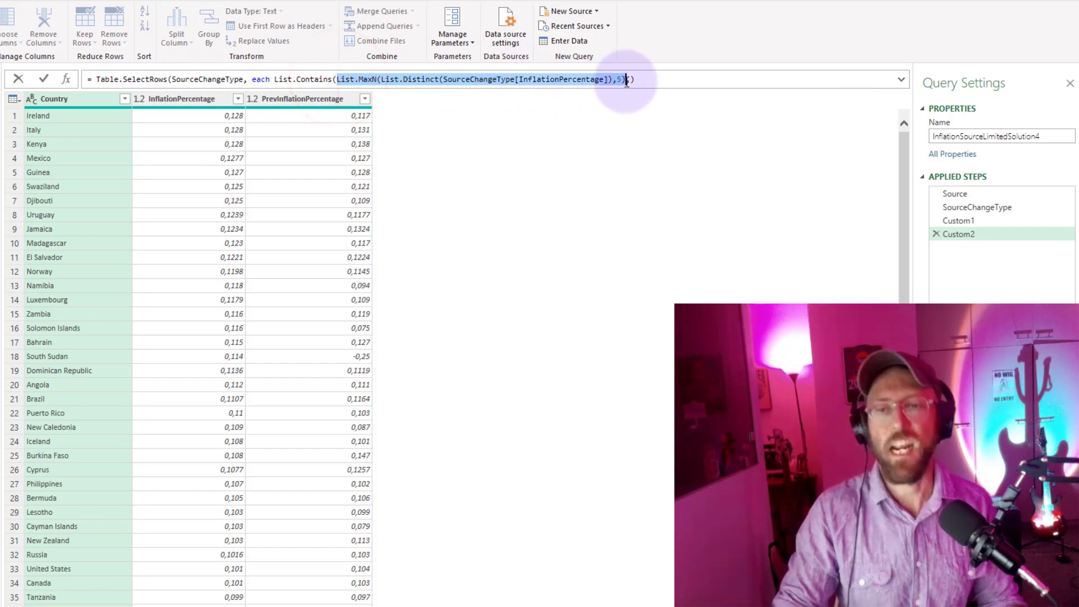
pyautogui.moveTo(626, 82); pyautogui.dragTo(631, 82)
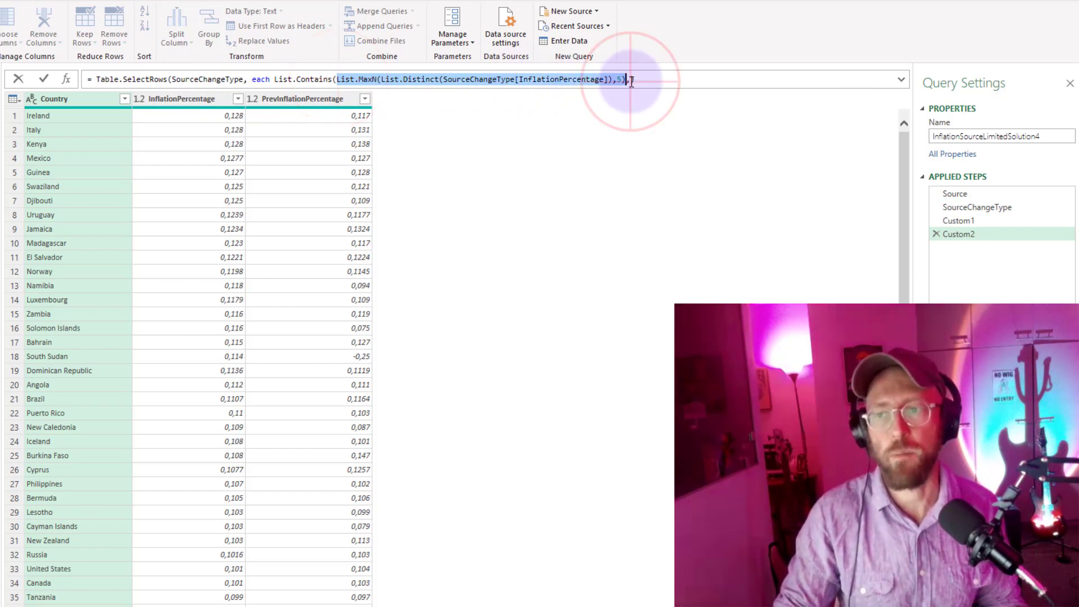
pyautogui.click(630, 81)
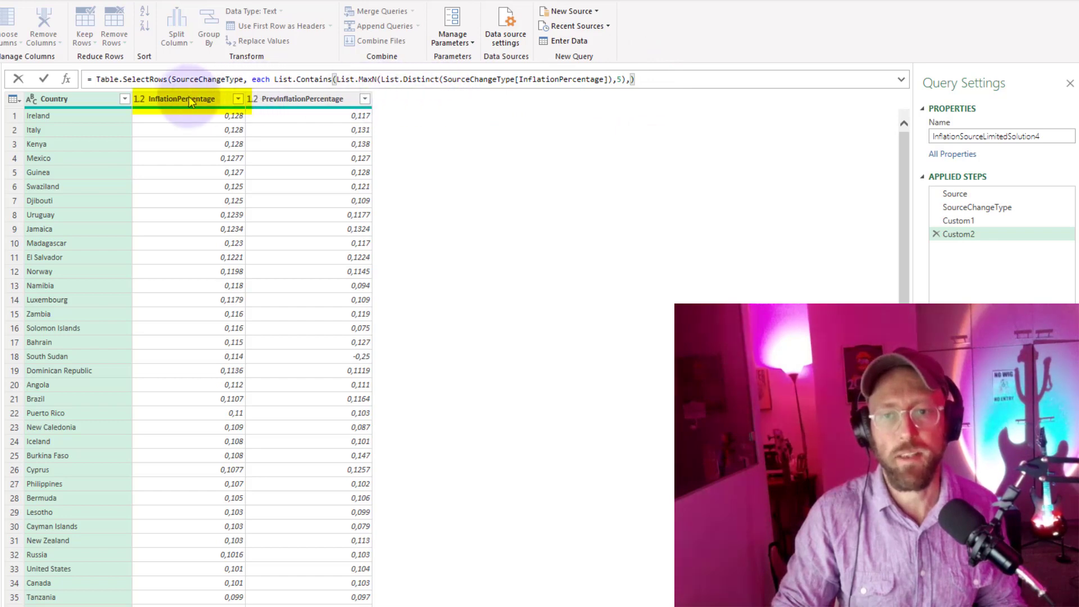
# Enter [InflationPercentage] as the value List.Contains checks, close the Table.SelectRows formula and apply it.
pyautogui.press('Left')
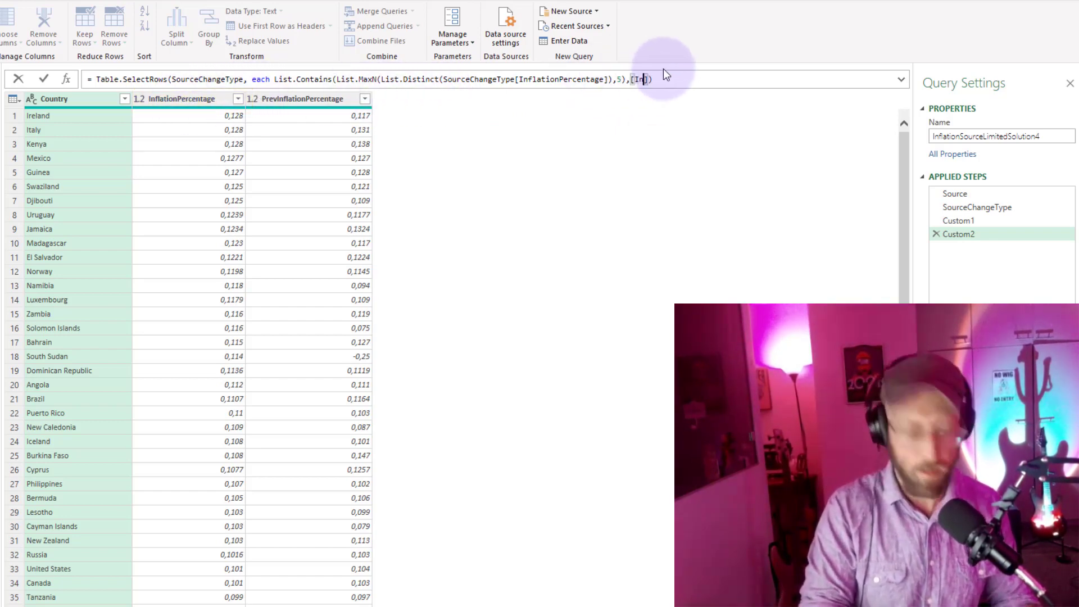
pyautogui.write('[InflationPercentage]')
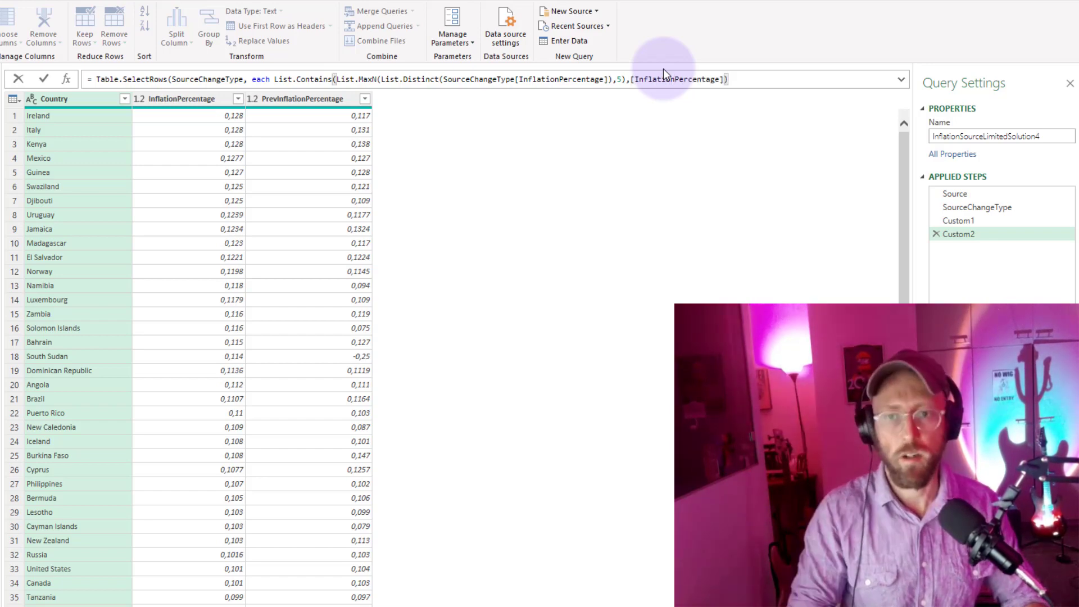
pyautogui.write(')')
pyautogui.press('Return')
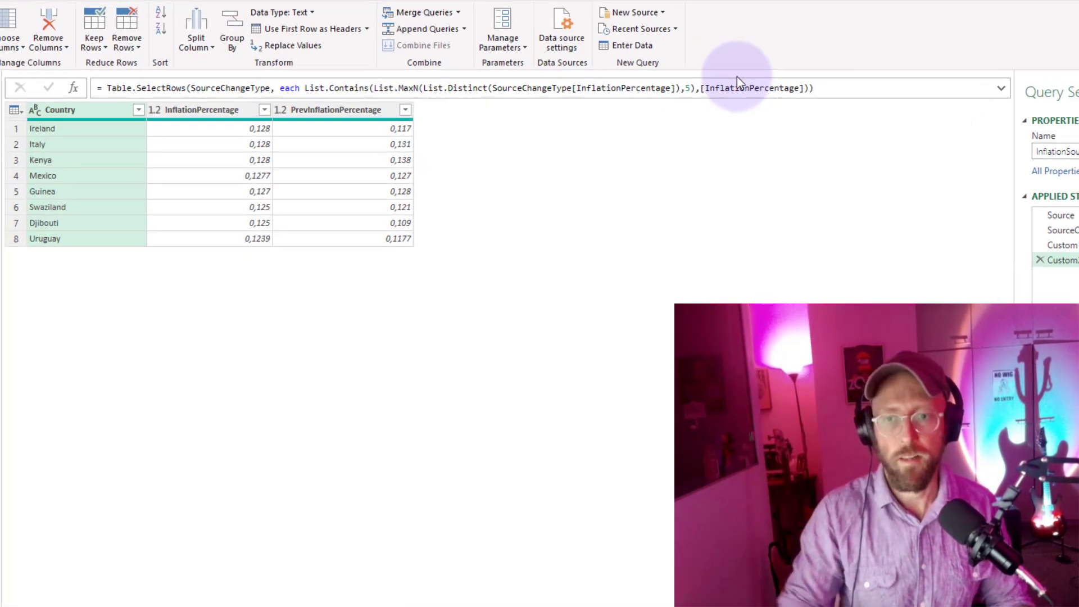
pyautogui.click(710, 138)
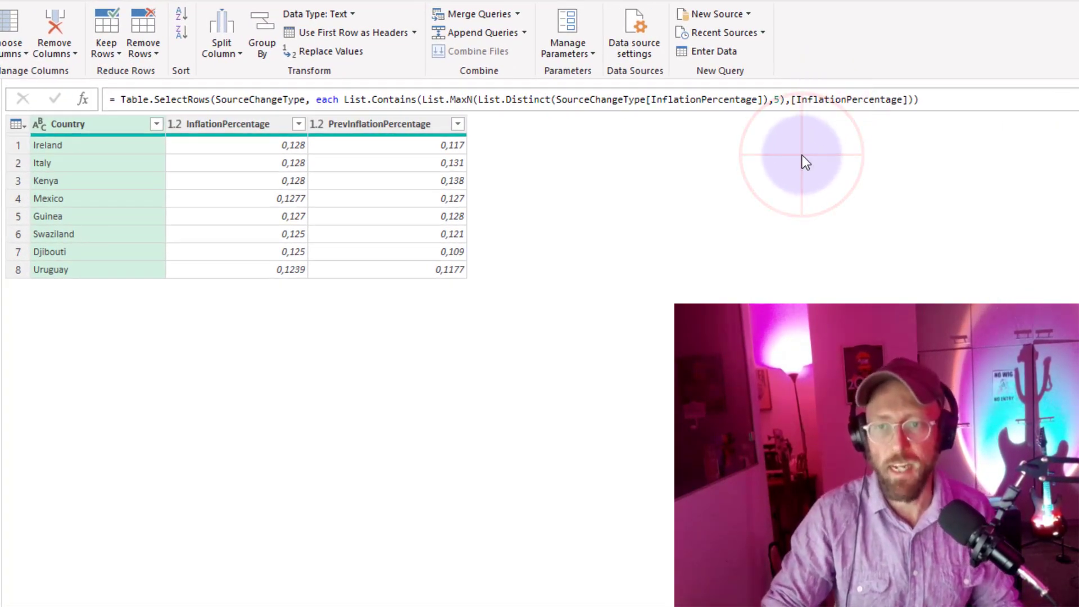